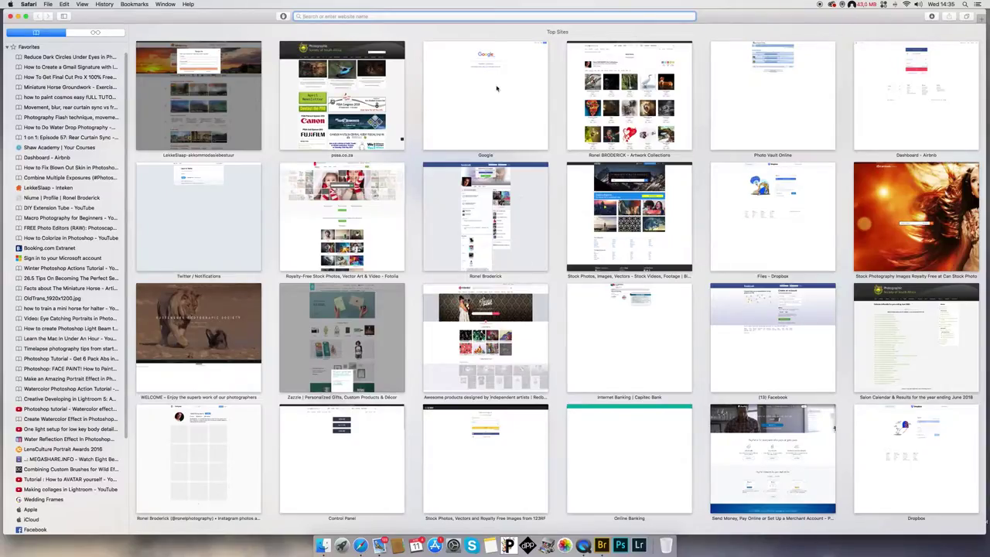
# Search Google from Safari's Top Sites for 'photovaultonline'
pyautogui.click(498, 62)
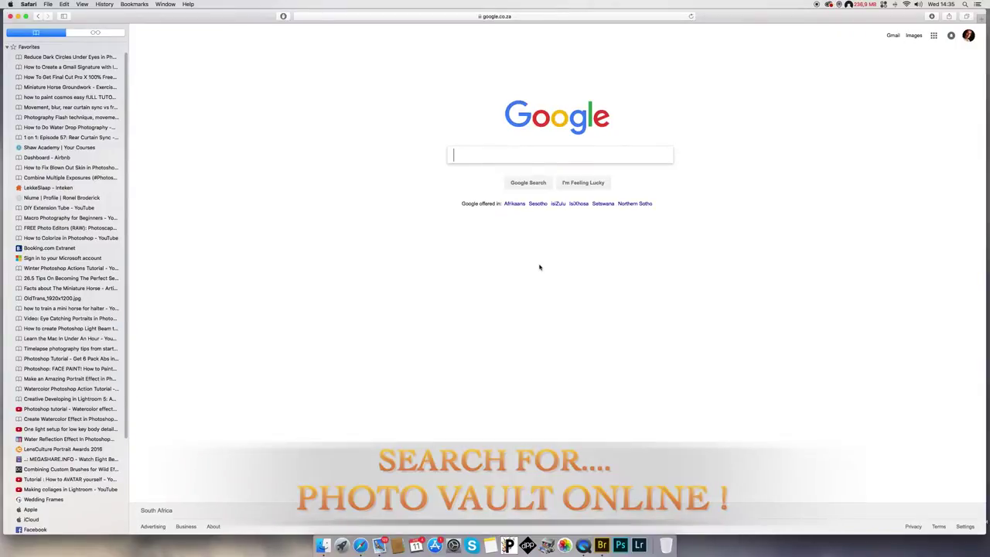
pyautogui.write('photovaultonline')
pyautogui.press('Return')
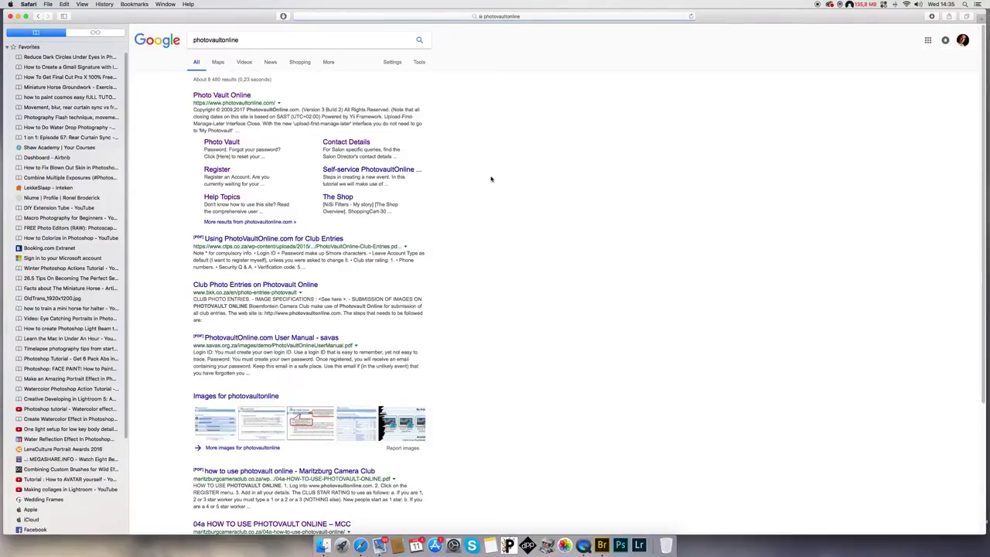
# Open the Register an Account form and enter a login ID with a matching password twice
pyautogui.click(218, 171)
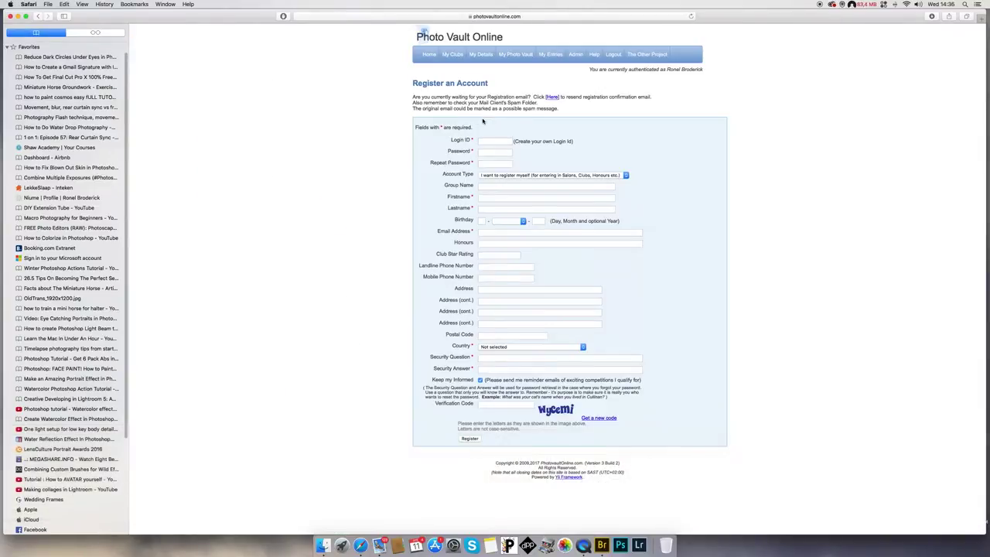
pyautogui.click(491, 141)
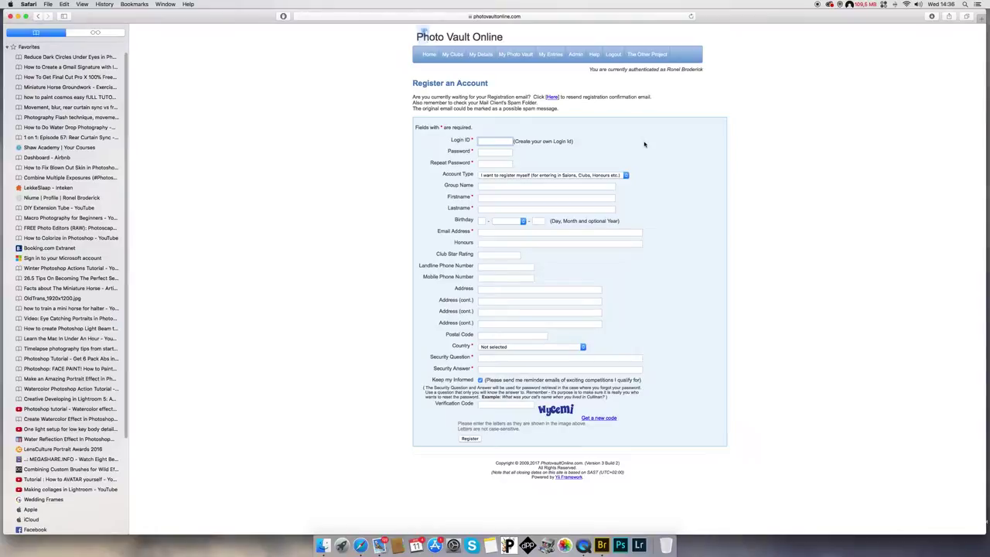
pyautogui.write('ArettaH')
pyautogui.press('Tab')
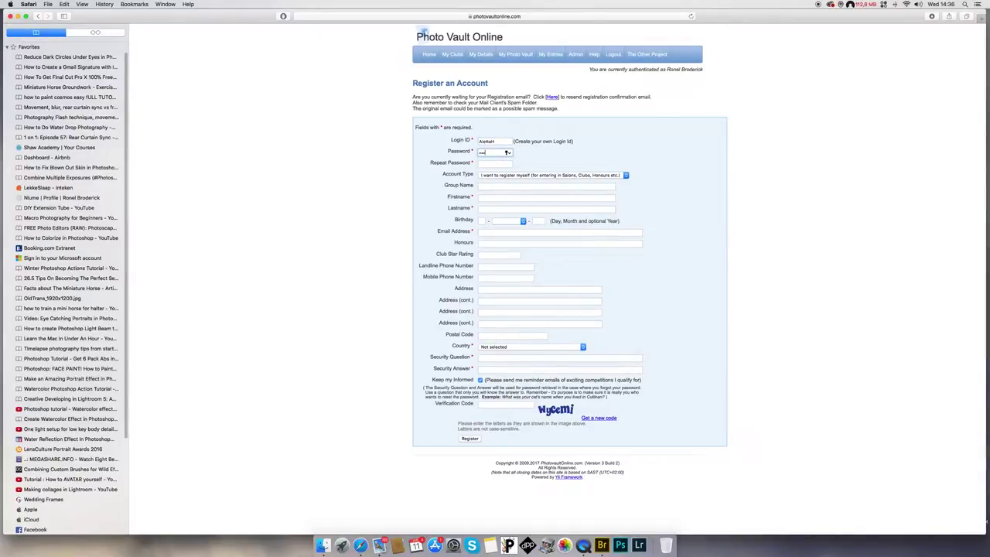
pyautogui.press('Tab')
pyautogui.click(626, 176)
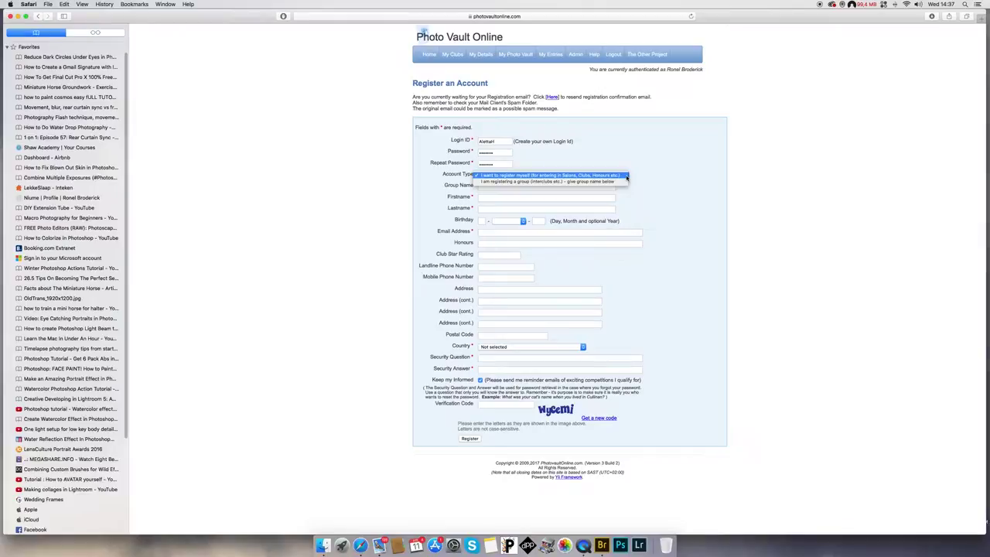
# Keep the individual account type, fill in name, security answer and verification code, and submit
pyautogui.click(640, 178)
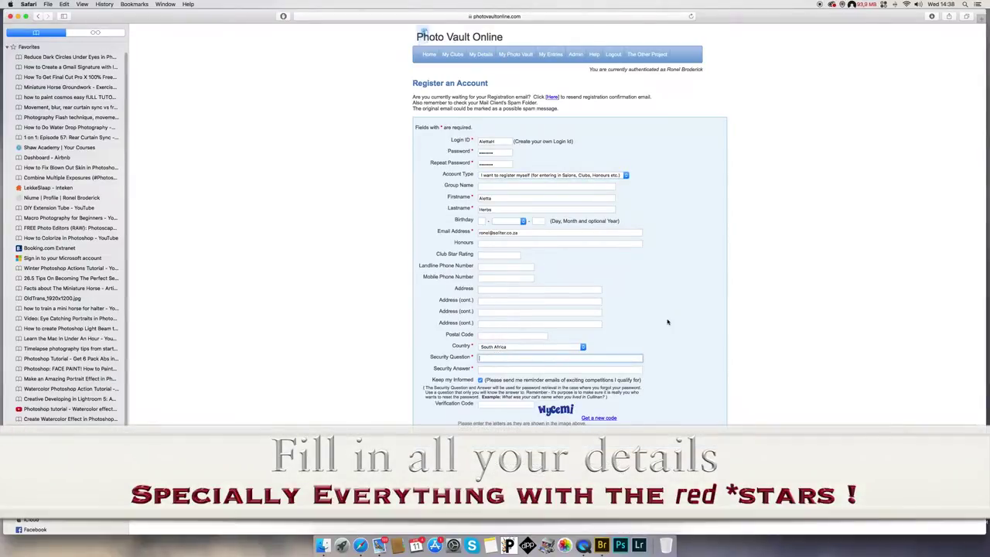
pyautogui.click(563, 369)
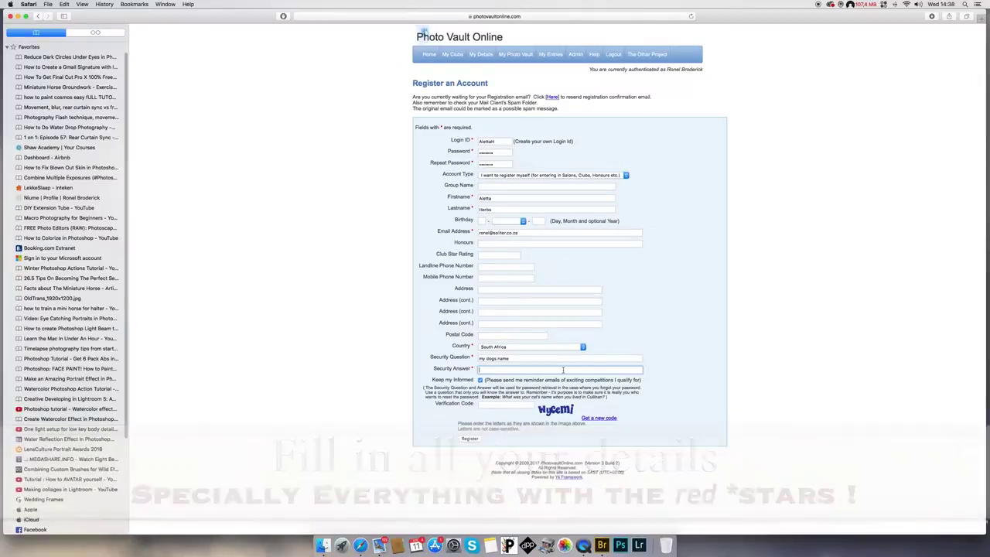
pyautogui.click(503, 404)
pyautogui.click(471, 439)
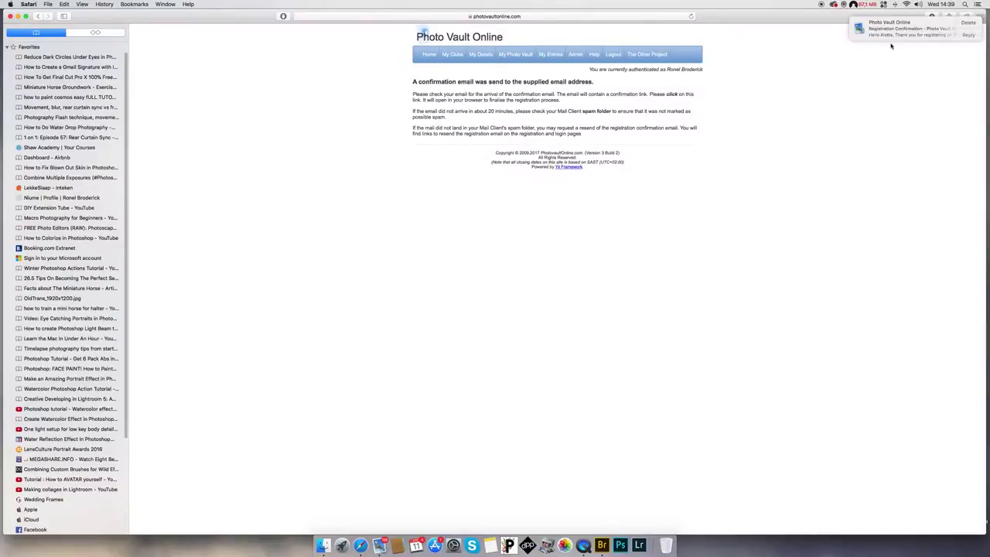
# Open the Registration Confirmation email from the Mail notification banner
pyautogui.click(902, 31)
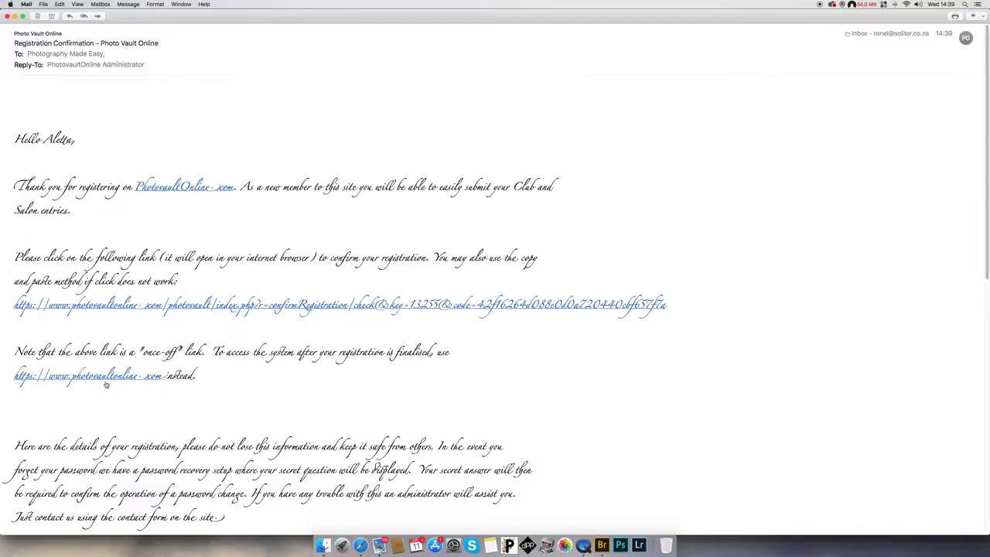
# Follow the once-off confirmation link in the email to land signed in on photovaultonline.com
pyautogui.click(288, 306)
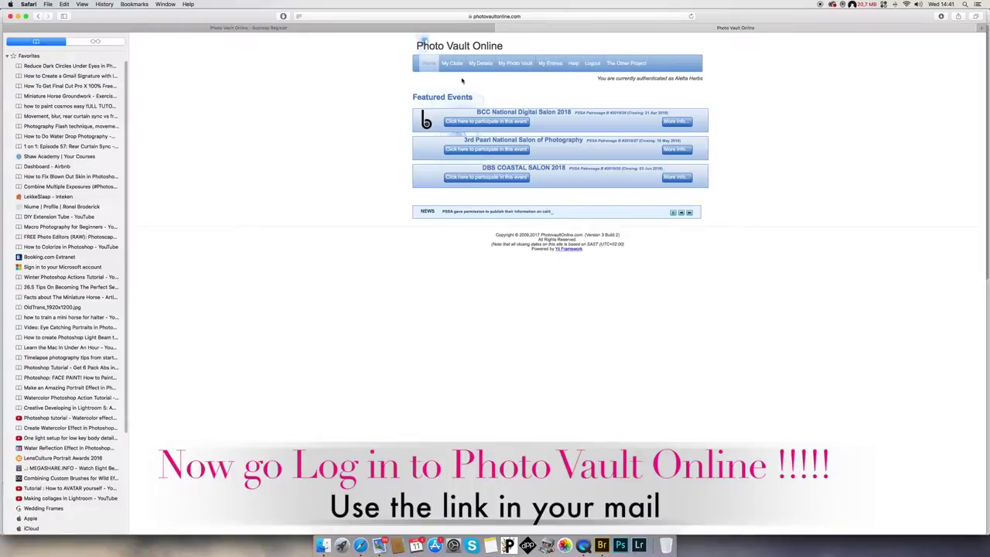
# Go to Join a Club under the My Clubs menu
pyautogui.moveTo(455, 68)
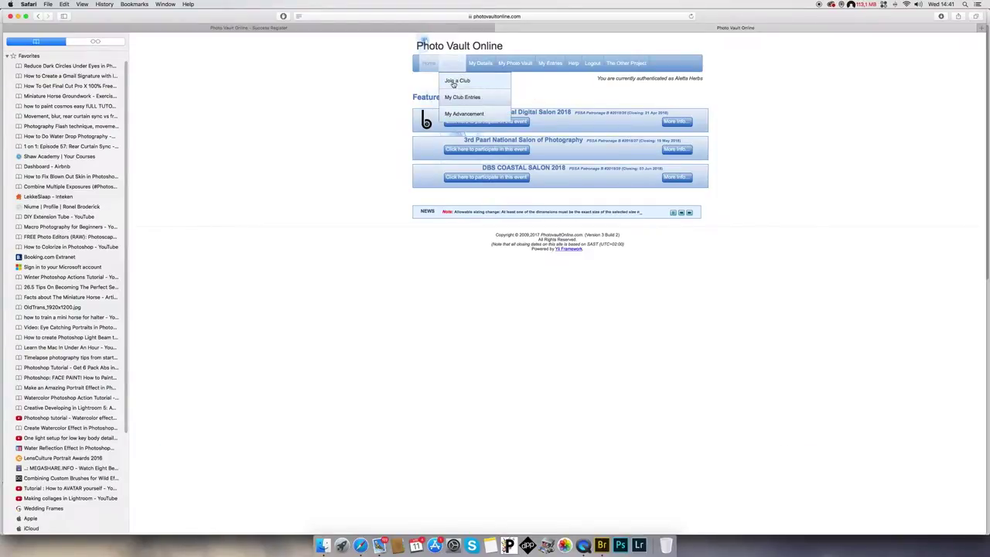
pyautogui.click(453, 82)
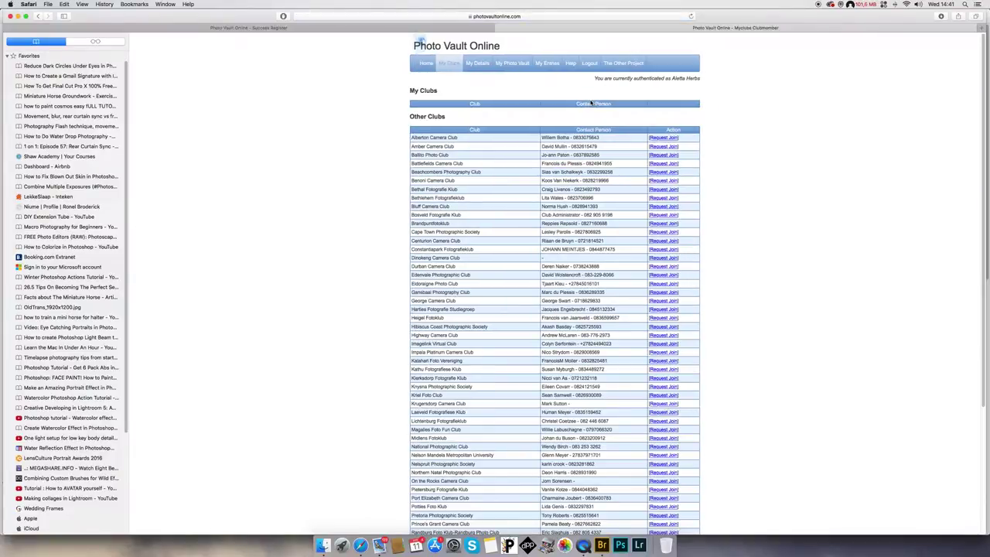
# Request to join Rustenburg Photographic Society from the Other Clubs list
pyautogui.scroll(-2, 581, 123)
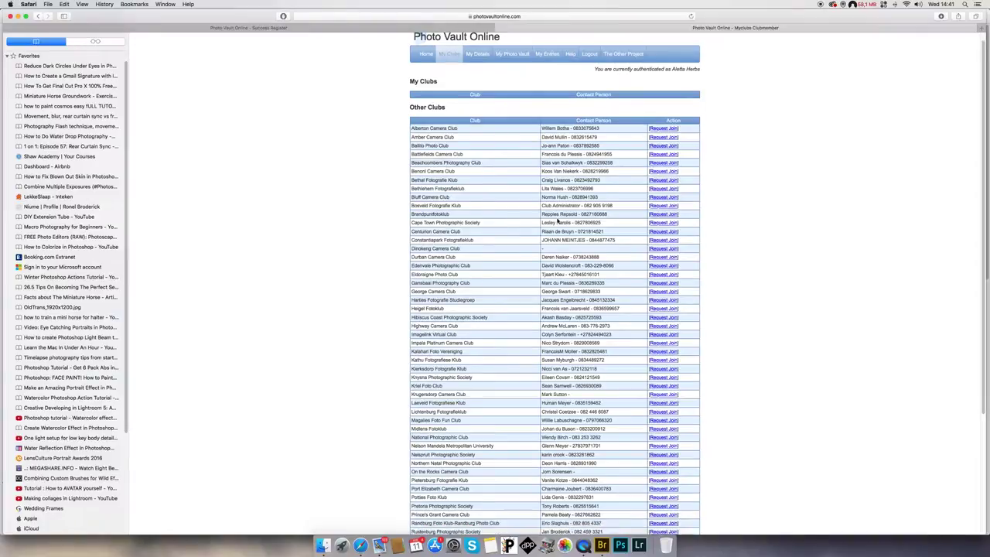
pyautogui.scroll(-5, 556, 219)
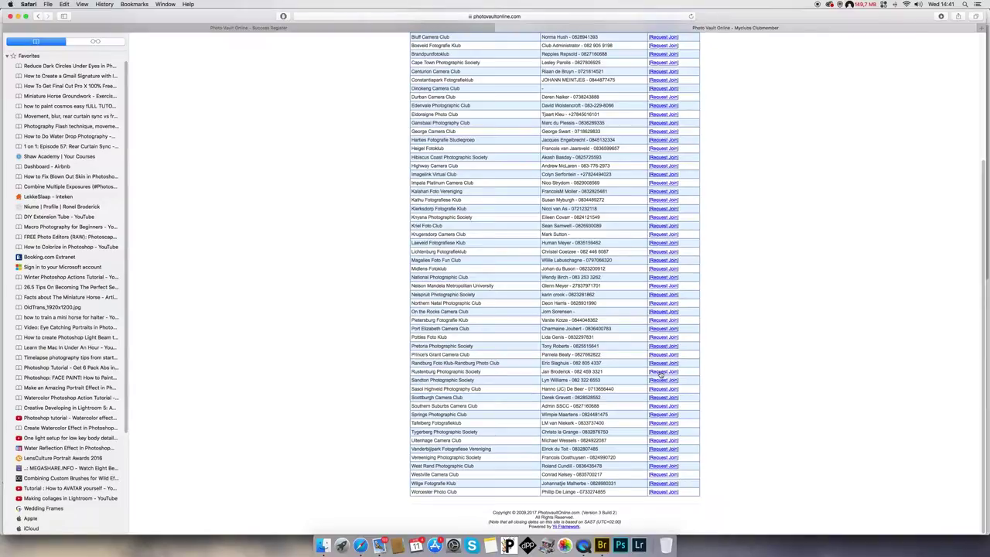
pyautogui.click(660, 372)
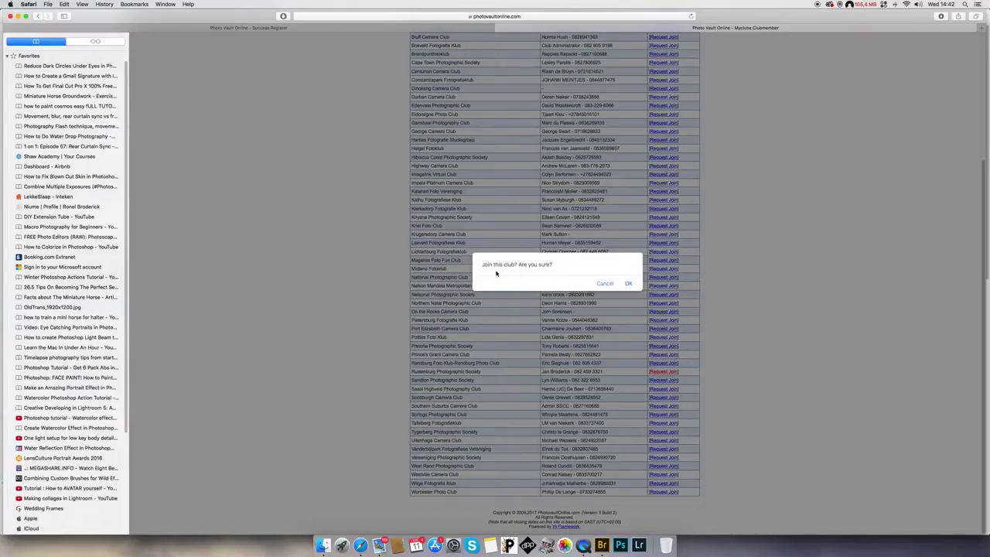
# Confirm the Rustenburg join request and go to the empty My Photo Vault listing
pyautogui.click(627, 283)
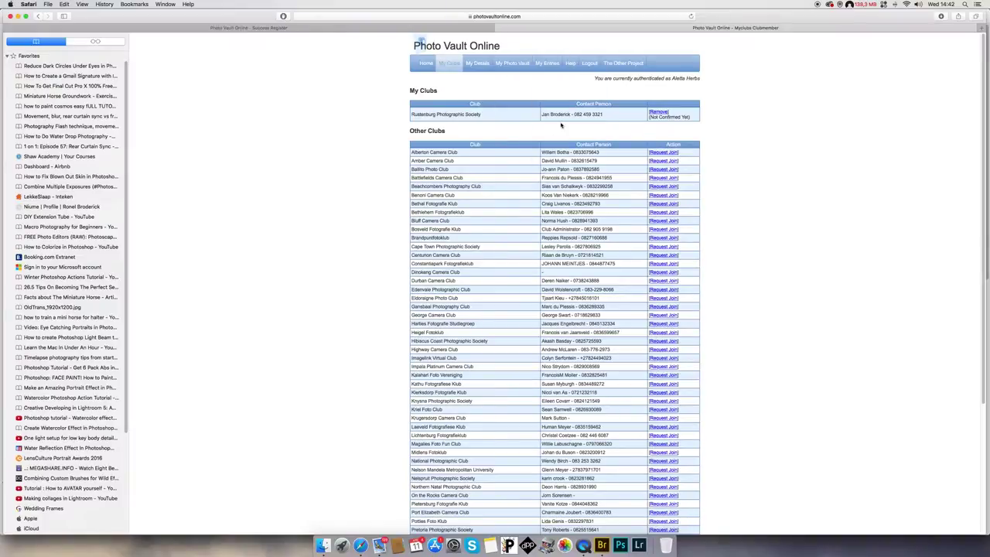
pyautogui.click(512, 63)
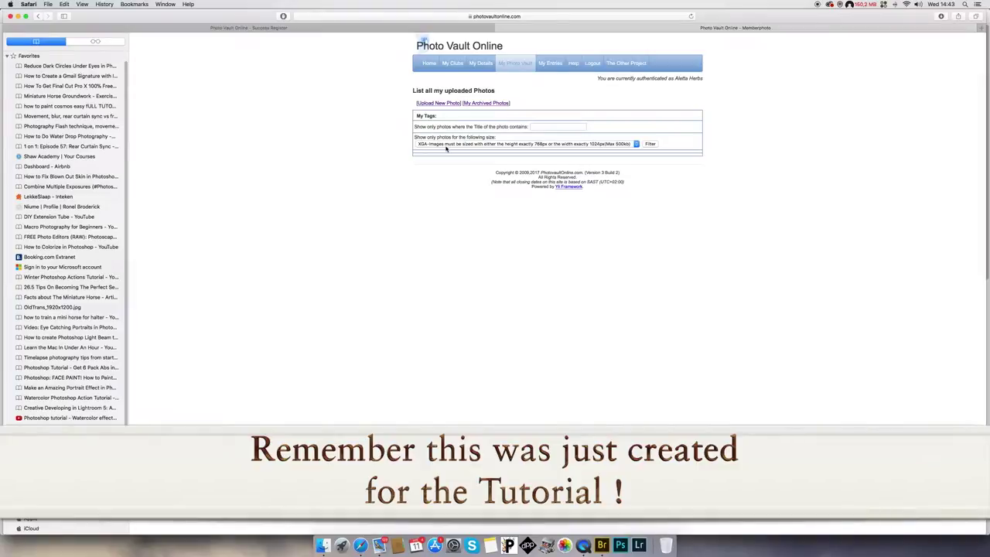
# View the Update My Details form, then log out to the guest home page
pyautogui.click(480, 63)
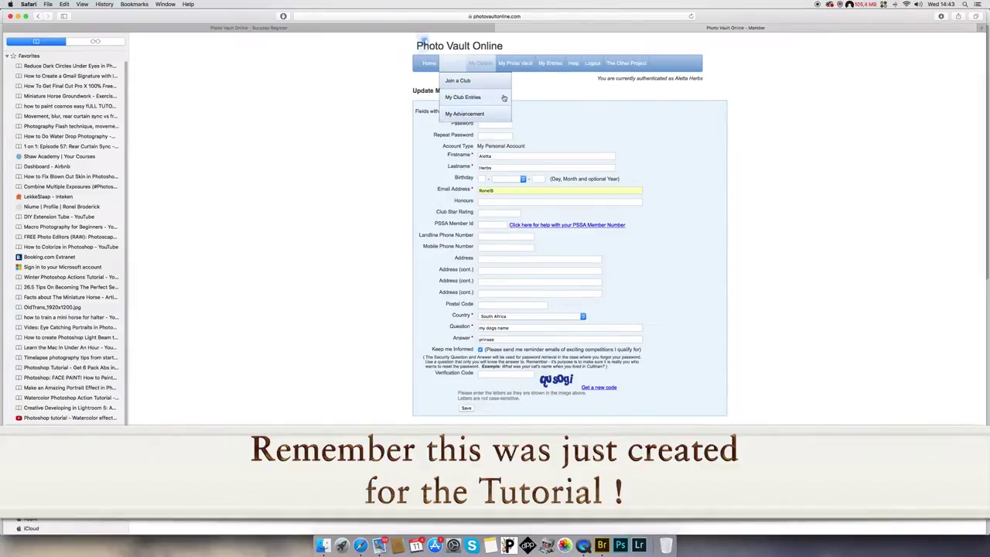
pyautogui.click(591, 63)
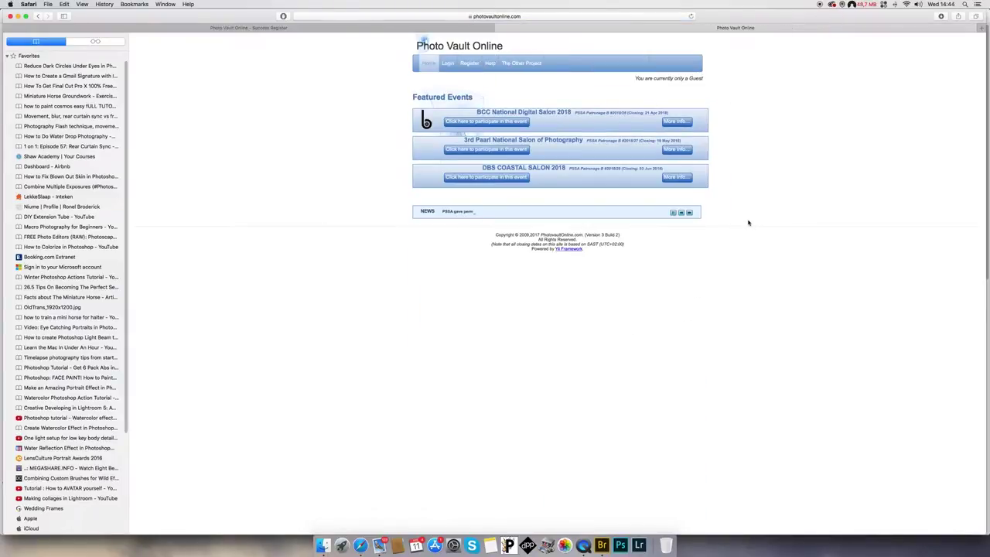
# Sign in again with the Login ID and Password on the Login page
pyautogui.click(448, 65)
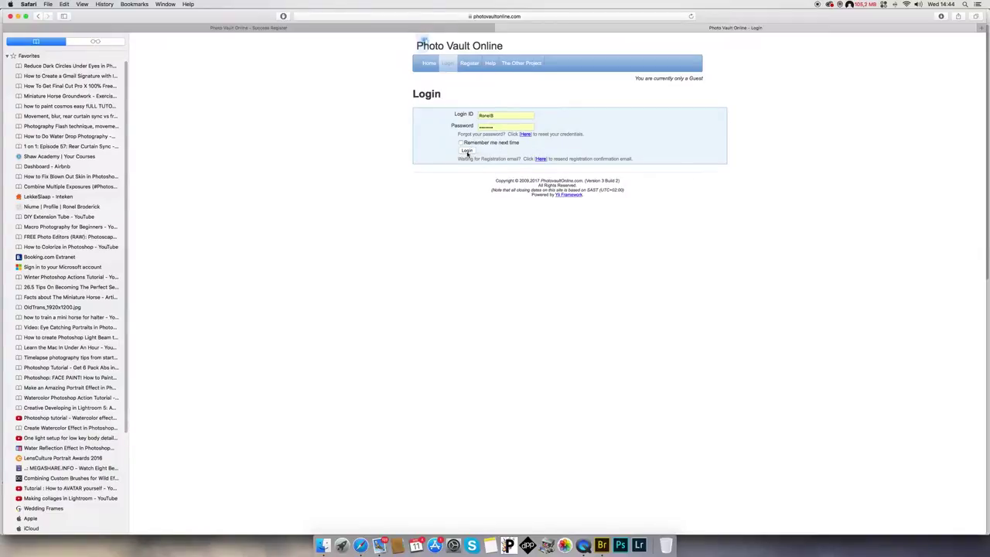
pyautogui.click(468, 150)
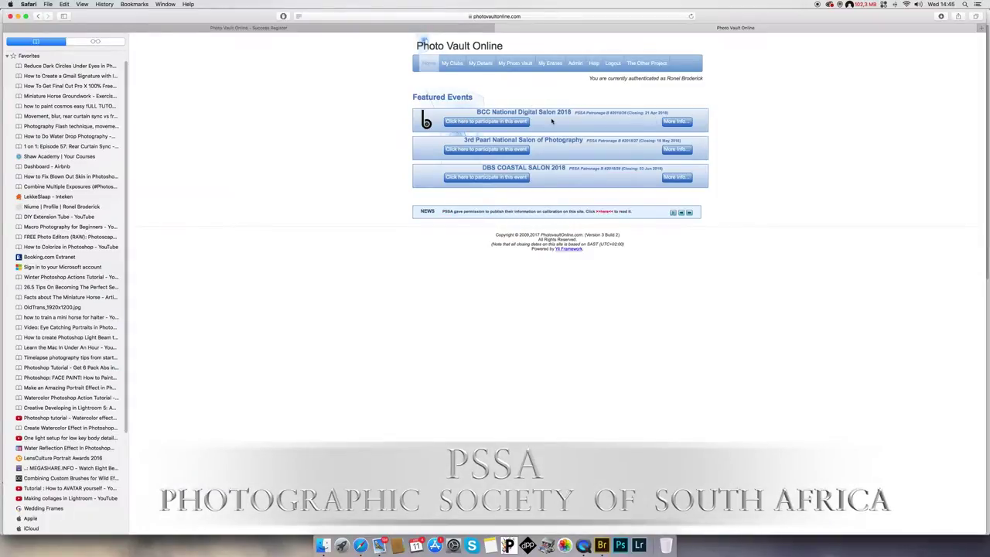
# Bring up the My Clubs dropdown menu from the top navigation bar
pyautogui.moveTo(447, 68)
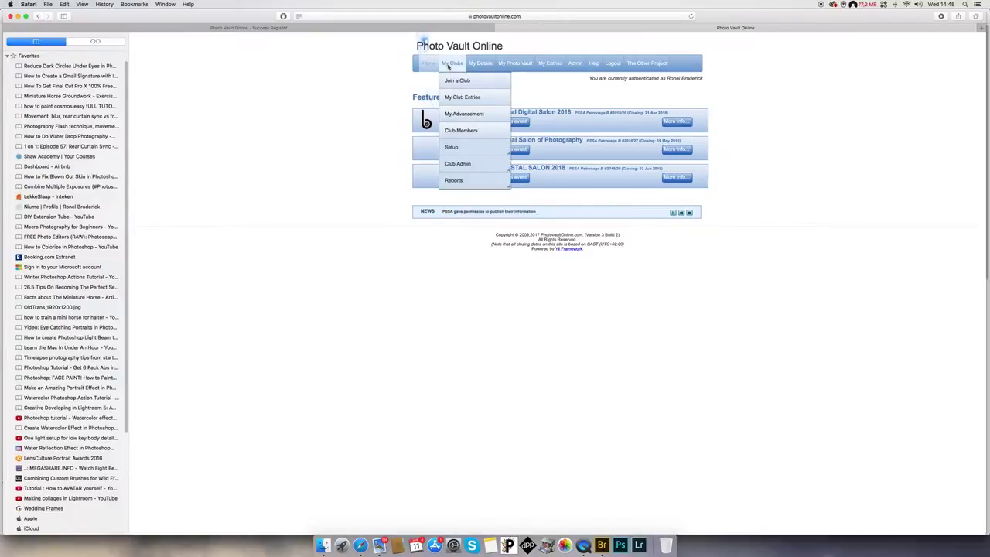
pyautogui.moveTo(456, 151)
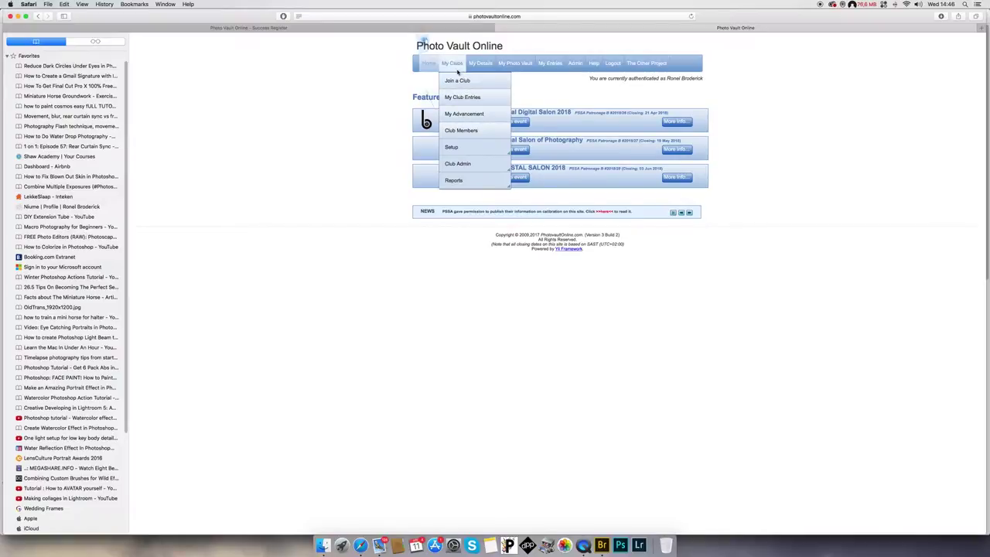
# View the Club Members list of joined clubs, then go to My Photo Vault
pyautogui.click(456, 81)
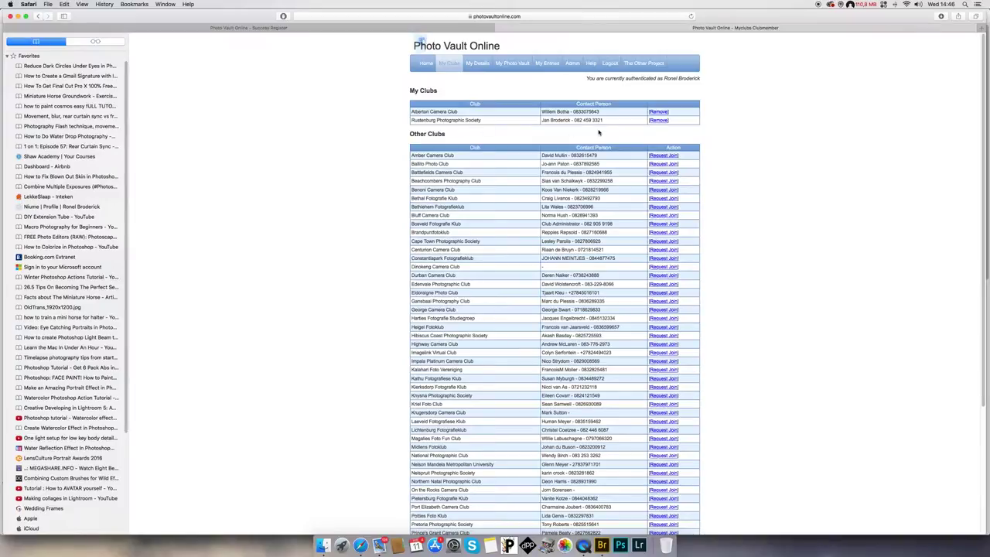
pyautogui.click(510, 64)
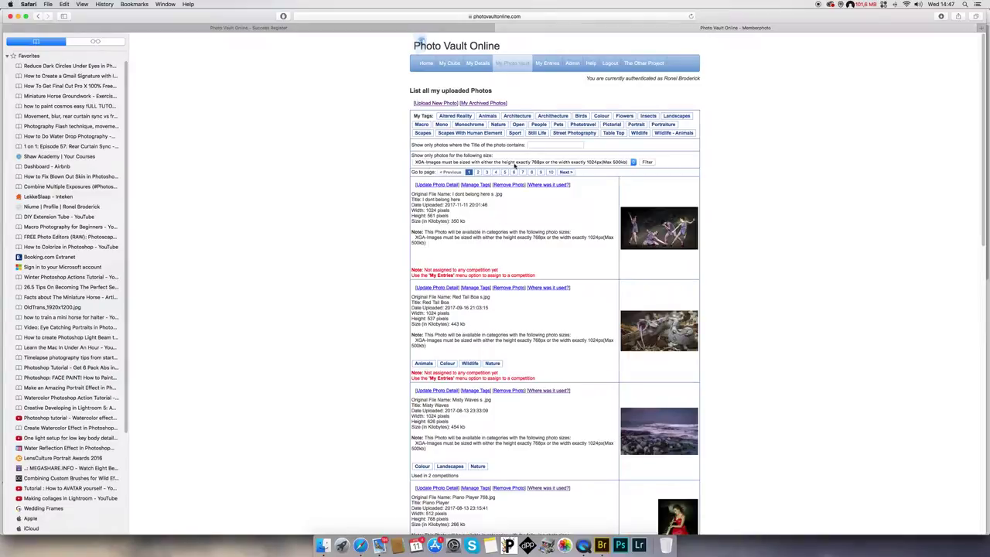
# Filter the My Photo Vault list by photo size HD
pyautogui.click(629, 164)
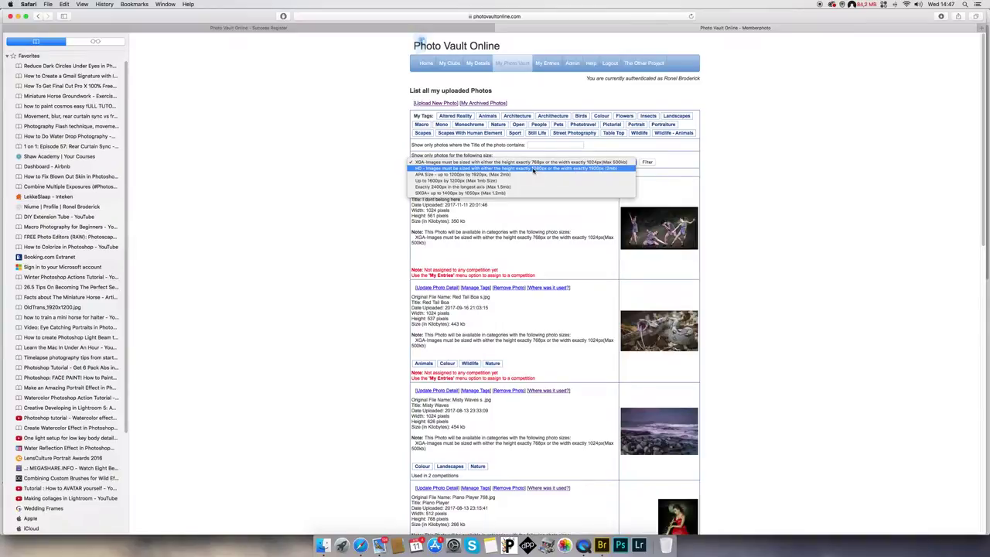
pyautogui.click(592, 168)
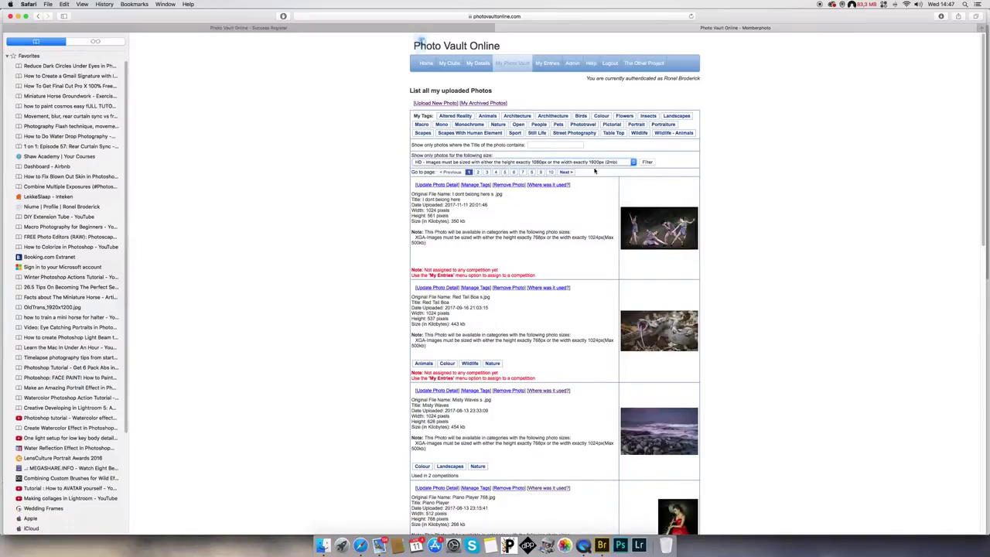
pyautogui.click(648, 161)
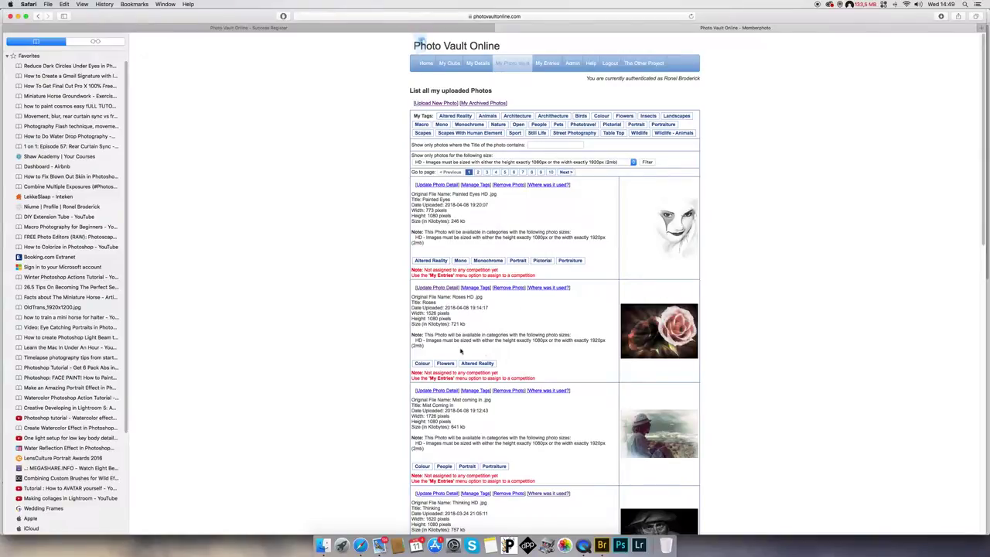
# Check that Thinking was entered in the 2nd Kathu Photographic Club National Digital Salon, then return to the list
pyautogui.scroll(-5, 484, 350)
pyautogui.scroll(-3, 489, 352)
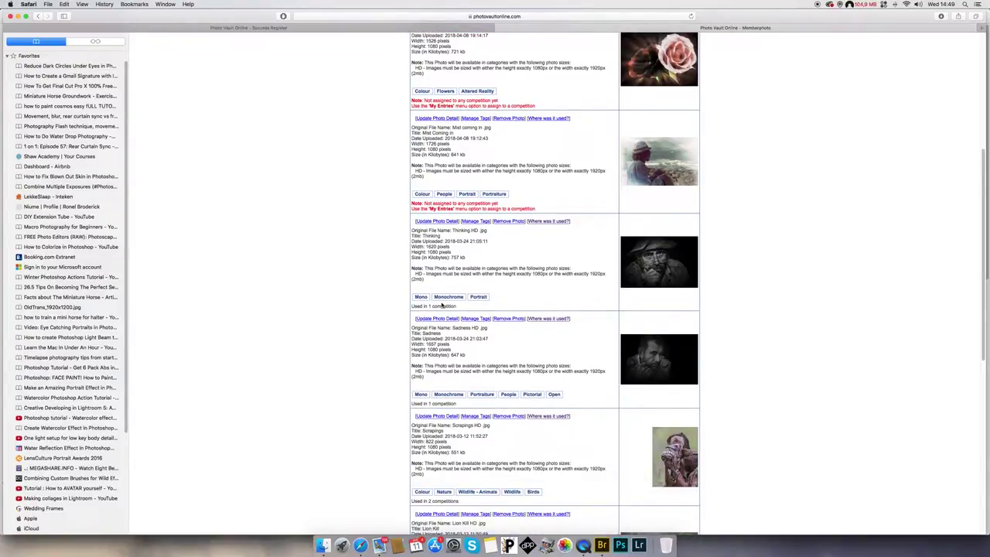
pyautogui.click(541, 222)
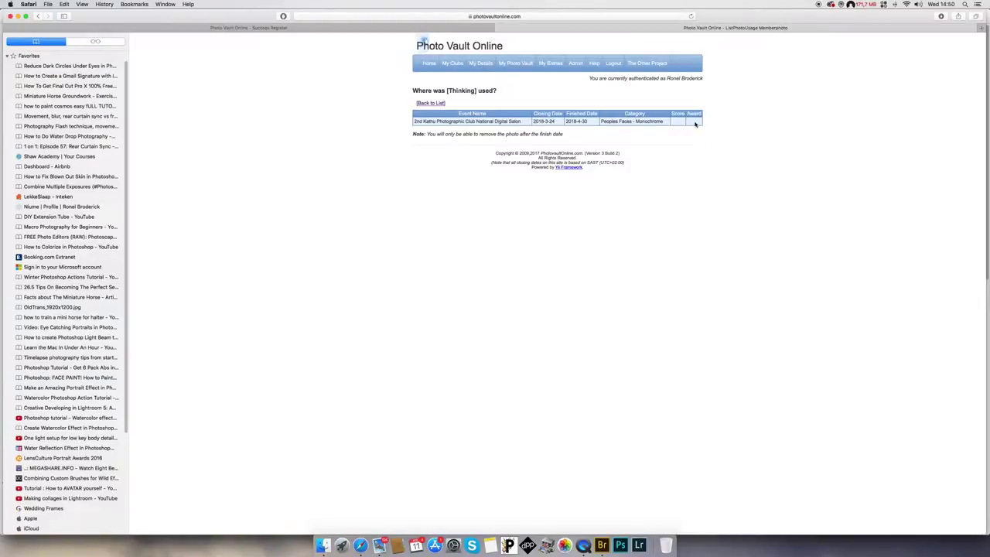
pyautogui.click(431, 105)
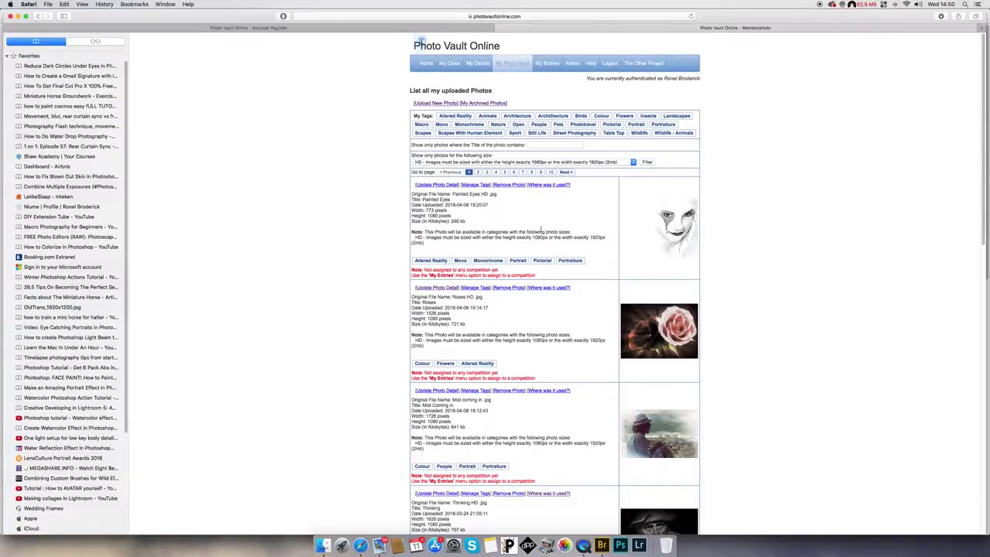
# Start a new upload and attach 'Missing a String or two .jpg' from the 2018 uploads folder
pyautogui.click(430, 104)
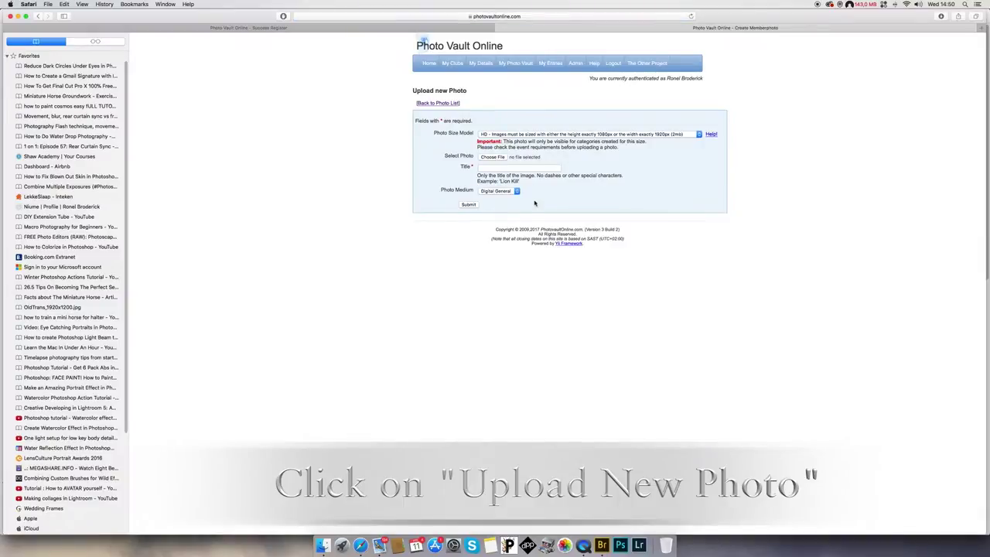
pyautogui.click(494, 157)
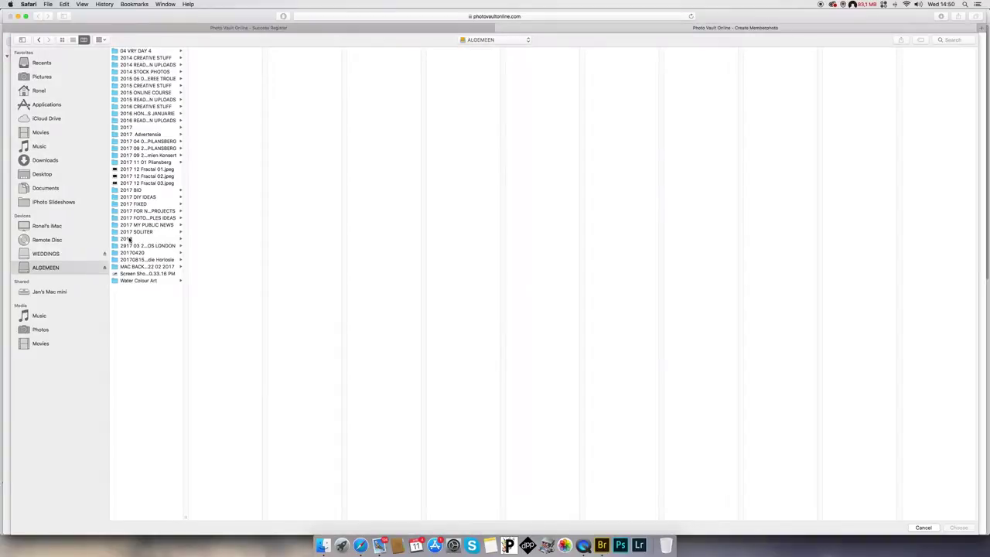
pyautogui.click(128, 238)
pyautogui.click(236, 78)
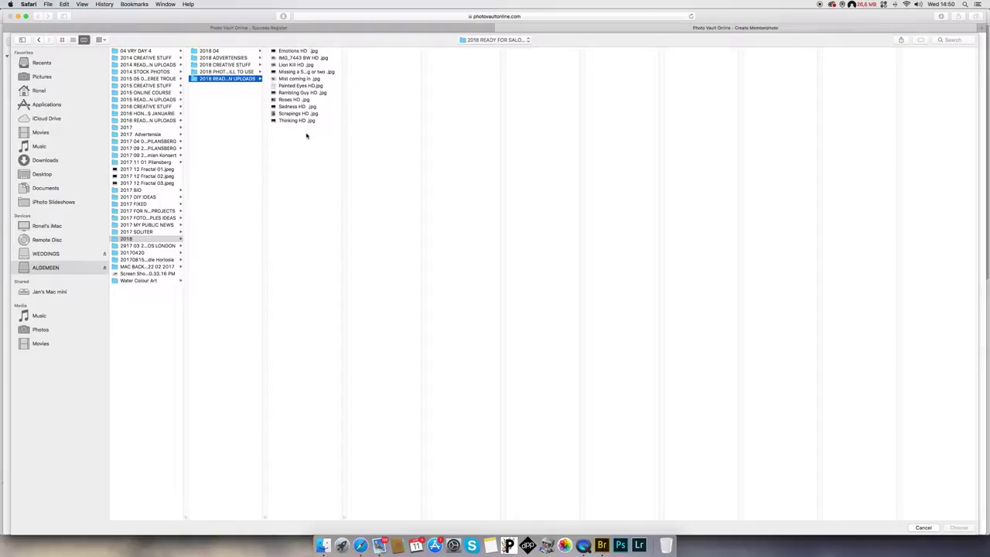
pyautogui.click(295, 72)
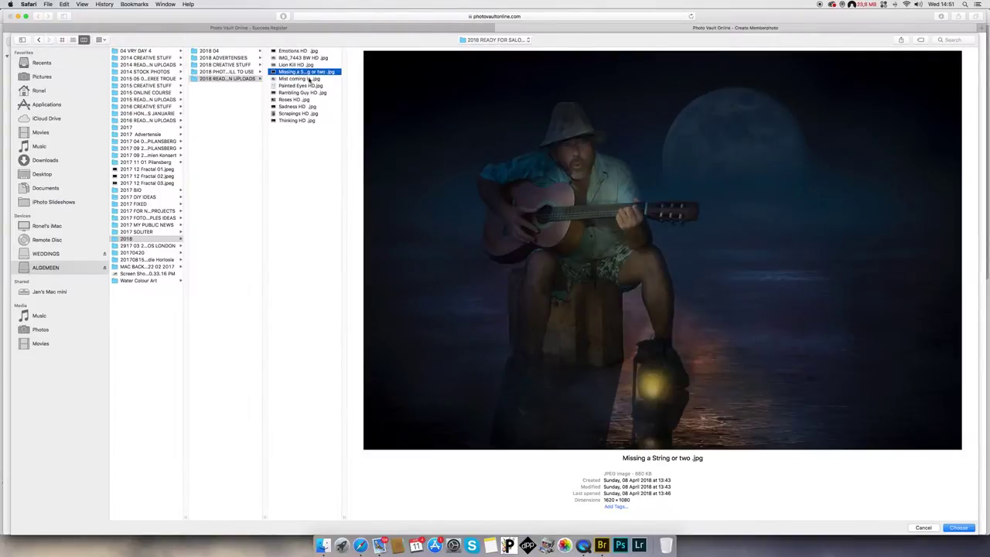
pyautogui.click(959, 527)
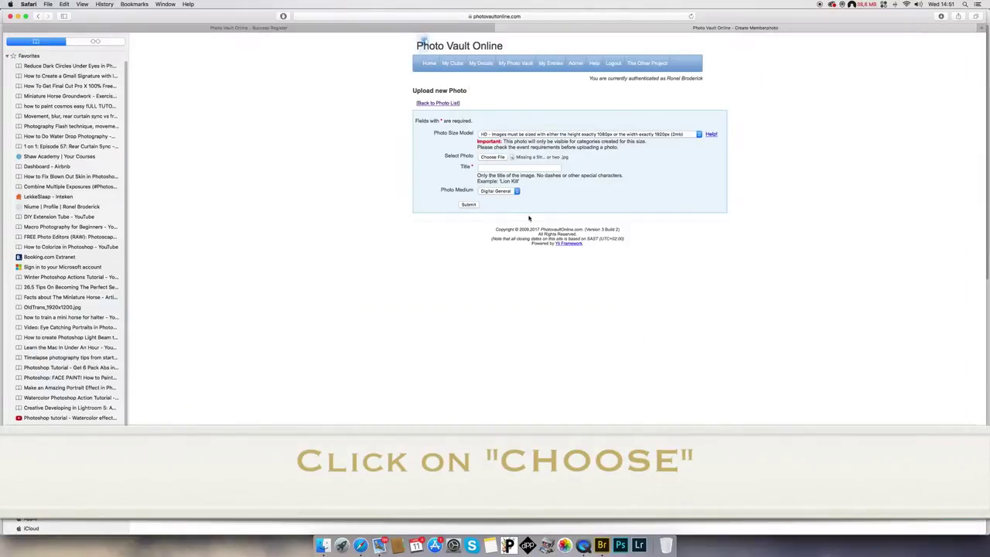
# Enter the title 'Missing a String or two', leave the medium as Digital General, and submit
pyautogui.click(528, 168)
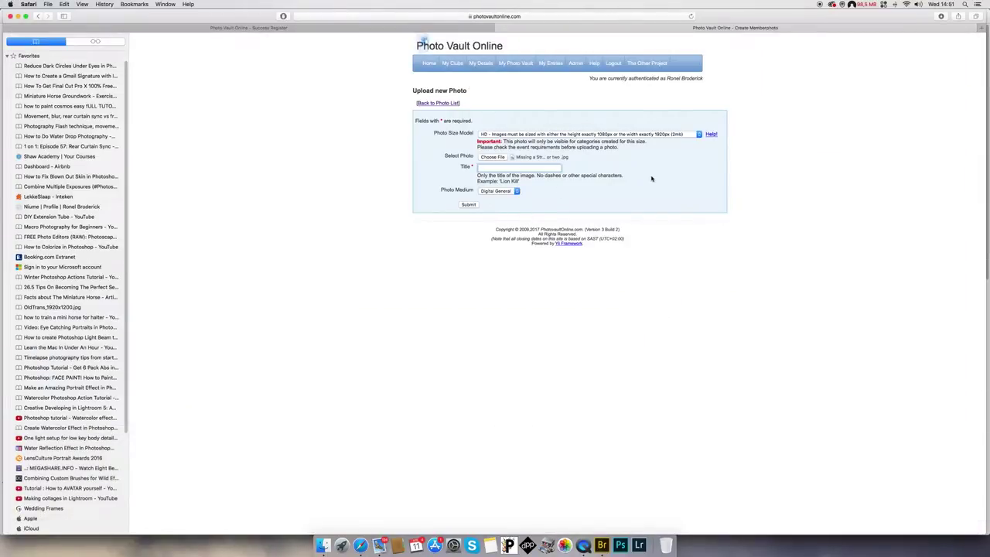
pyautogui.write('Miss')
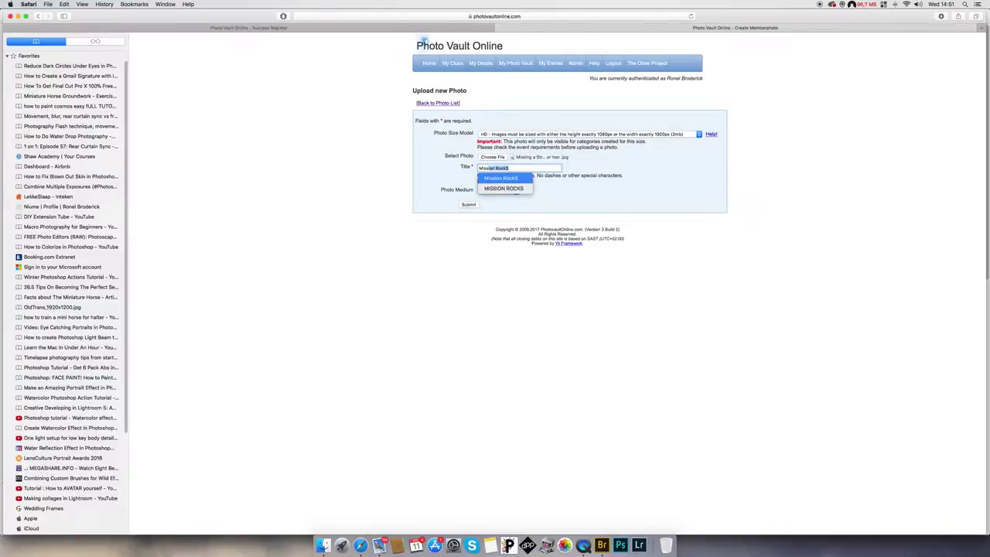
pyautogui.write('ing a String or two')
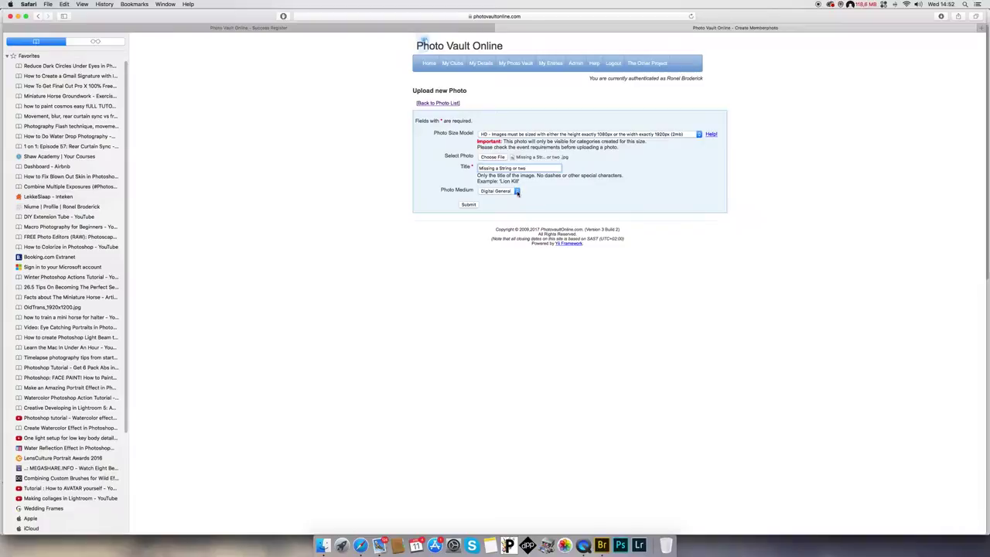
pyautogui.click(517, 192)
pyautogui.click(516, 192)
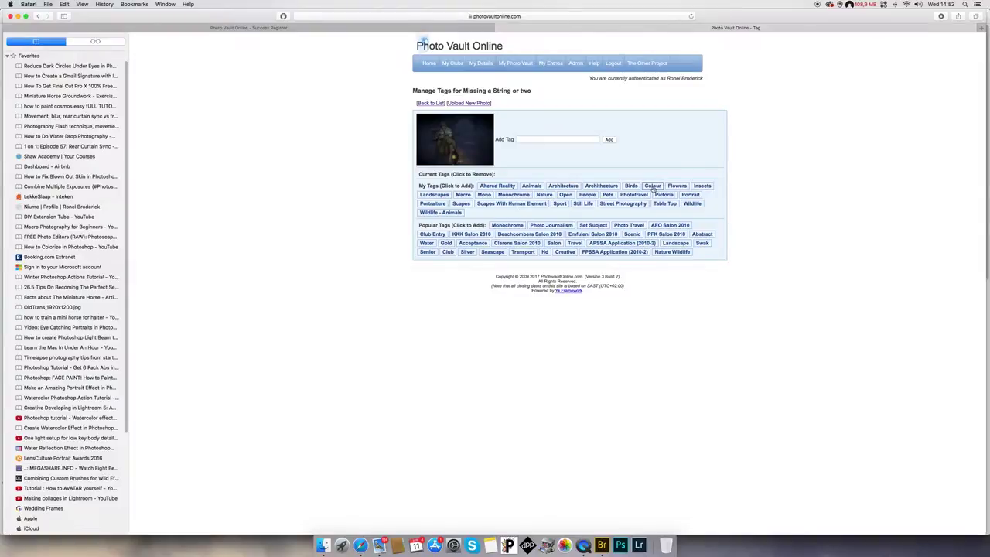
# Add the Colour tag from My Tags to 'Missing a String or two'
pyautogui.click(653, 186)
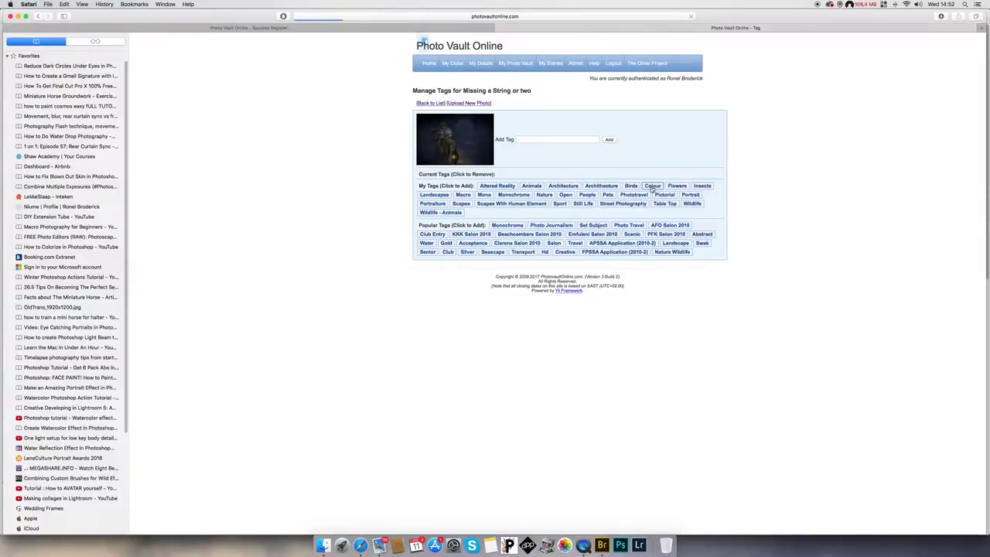
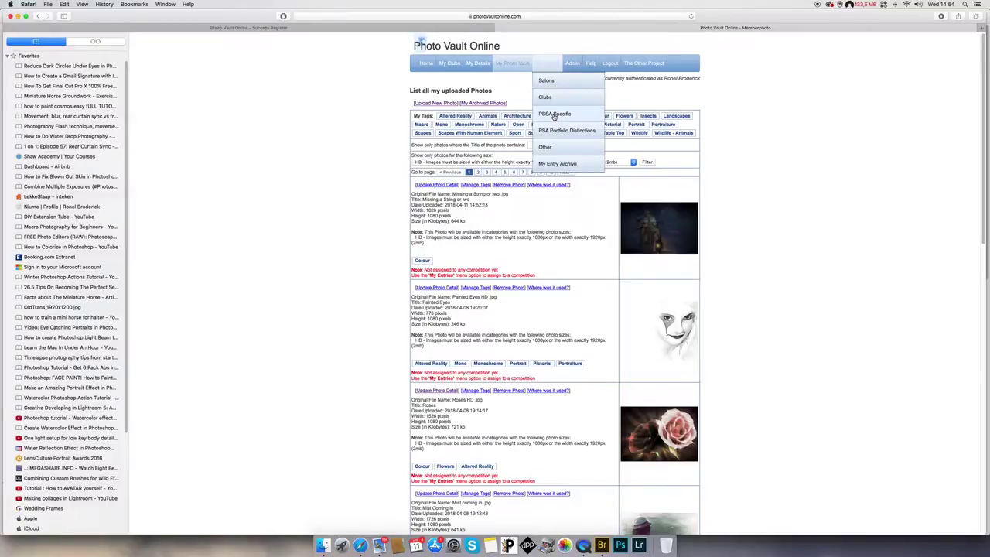
# Go to the PSSA-specific events and open My Entries for the April Picture of the Month
pyautogui.click(553, 114)
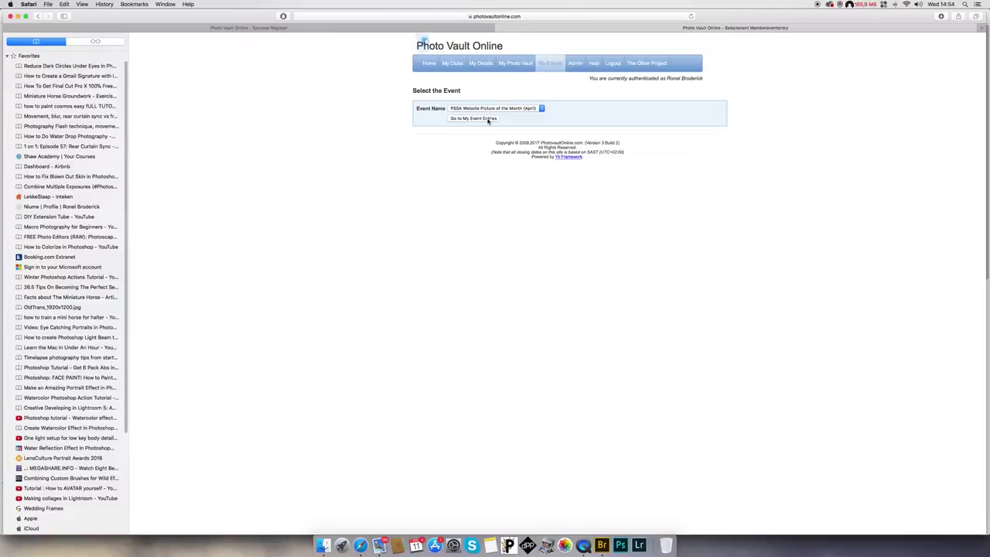
pyautogui.click(487, 119)
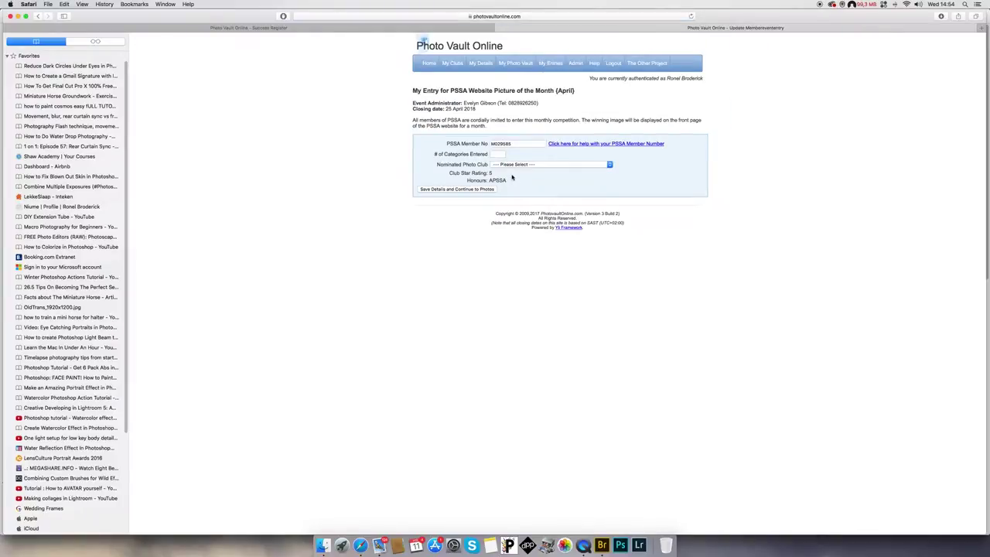
# Enter 1 category, nominate Rustenburg Photographic Society as the club, and save the entry details
pyautogui.click(499, 154)
pyautogui.write('1')
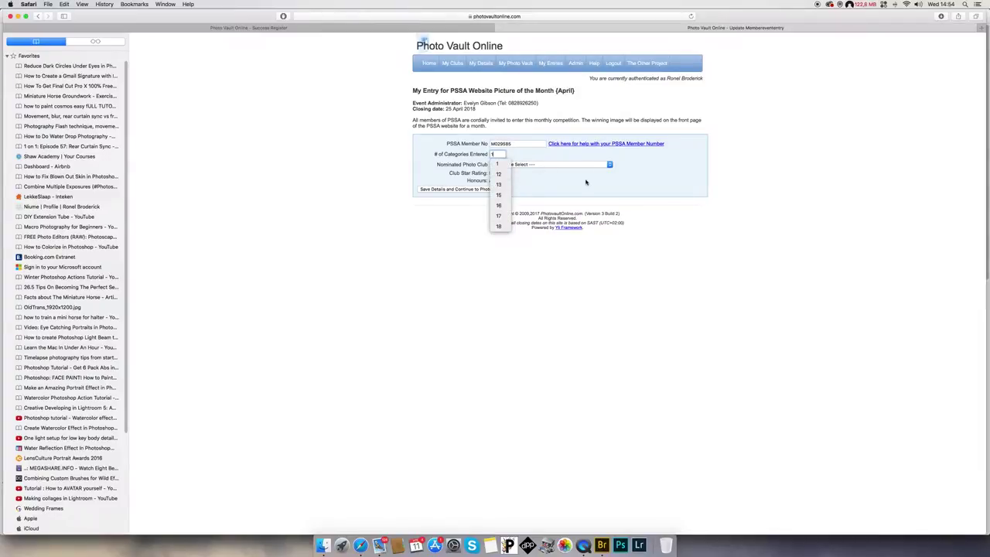
pyautogui.click(585, 182)
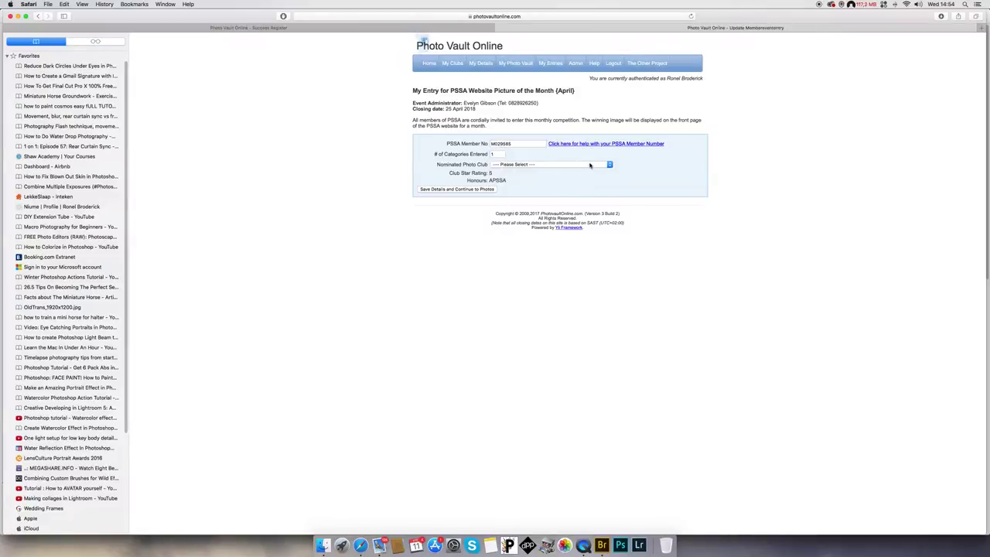
pyautogui.click(601, 166)
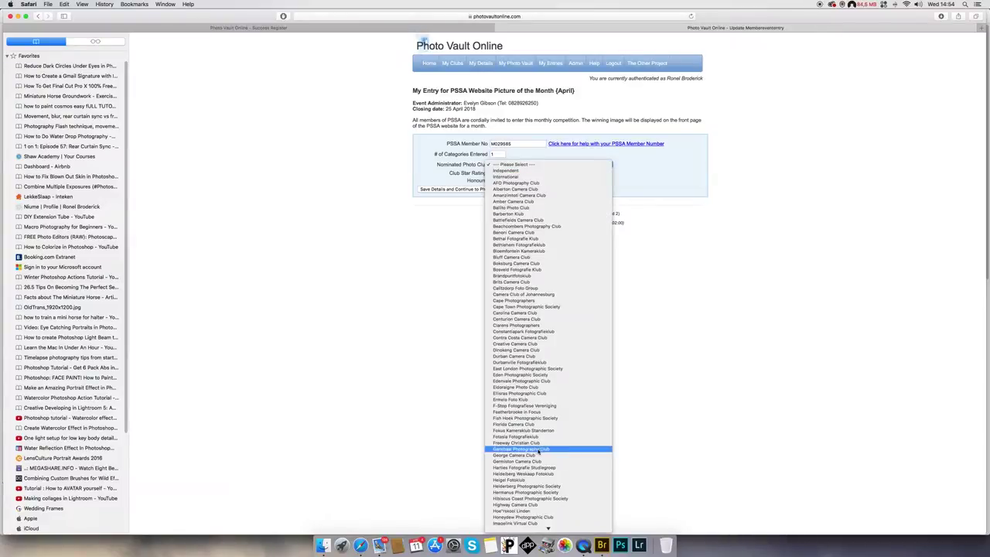
pyautogui.scroll(-15, 540, 454)
pyautogui.scroll(-5, 539, 448)
pyautogui.scroll(1, 540, 410)
pyautogui.click(546, 197)
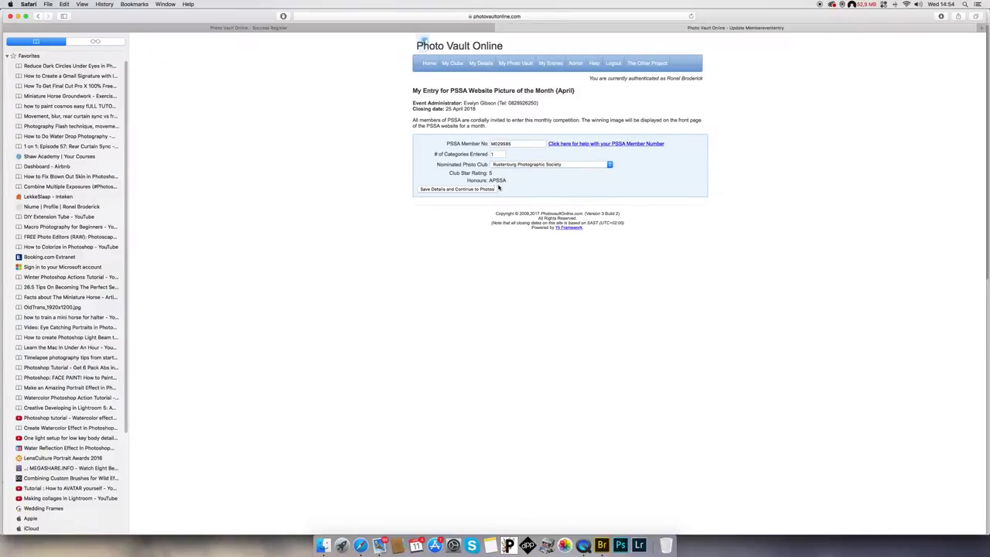
pyautogui.click(446, 190)
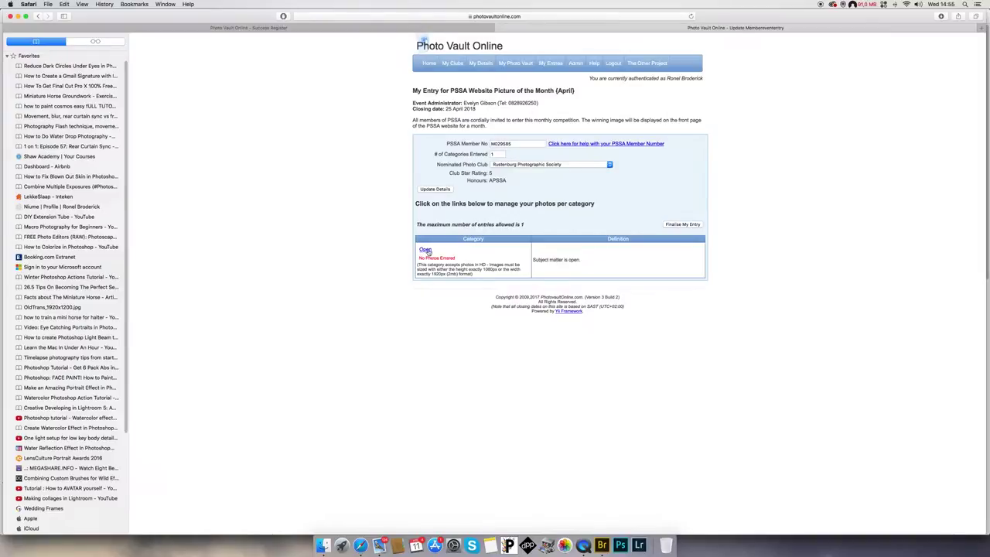
# In the Open category, swap Roses out for Painted Eyes and return to the entry overview
pyautogui.click(427, 250)
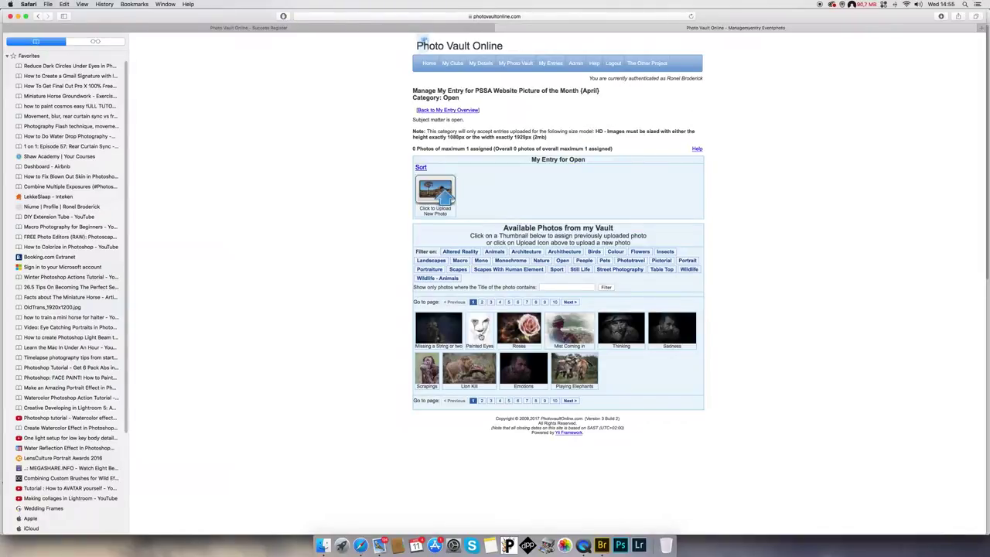
pyautogui.click(480, 332)
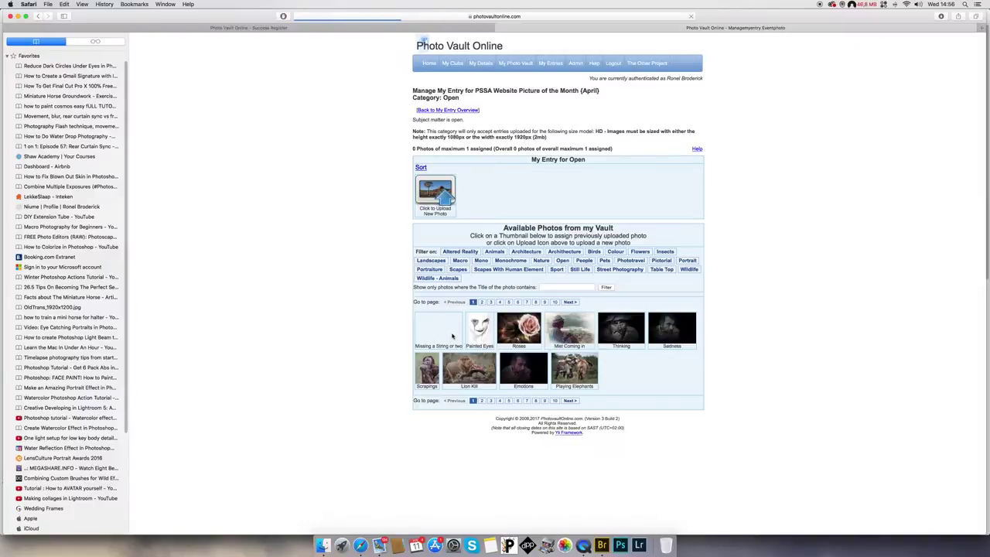
pyautogui.click(521, 335)
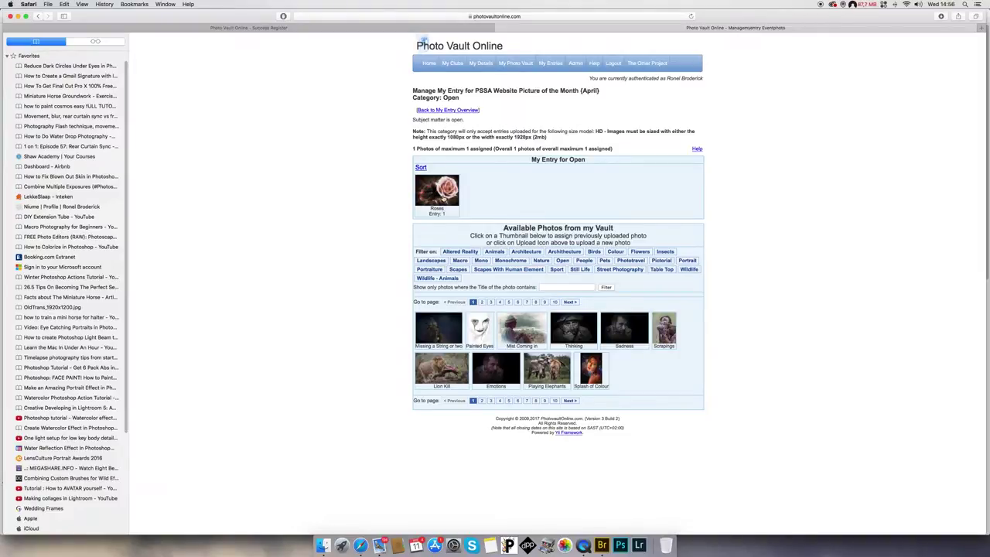
pyautogui.click(440, 197)
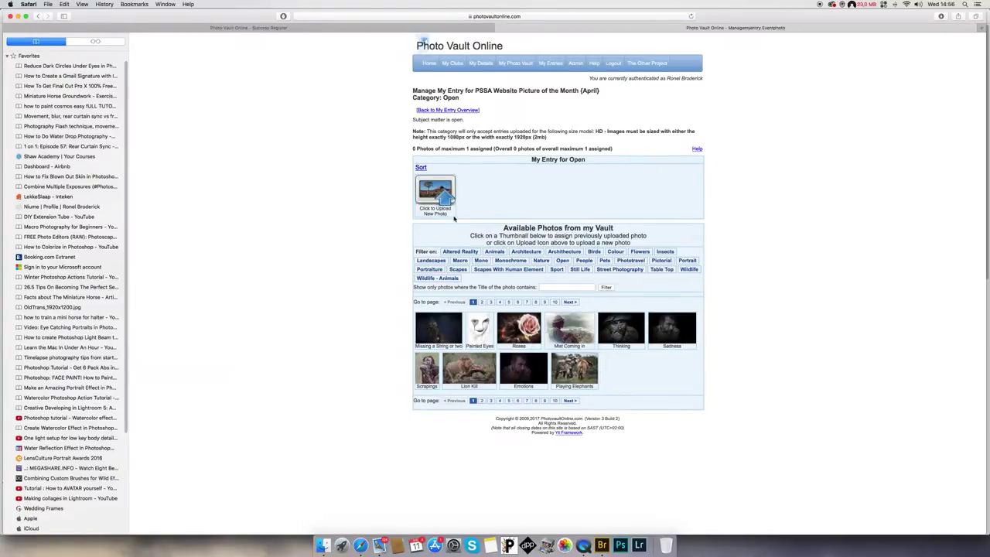
pyautogui.click(479, 330)
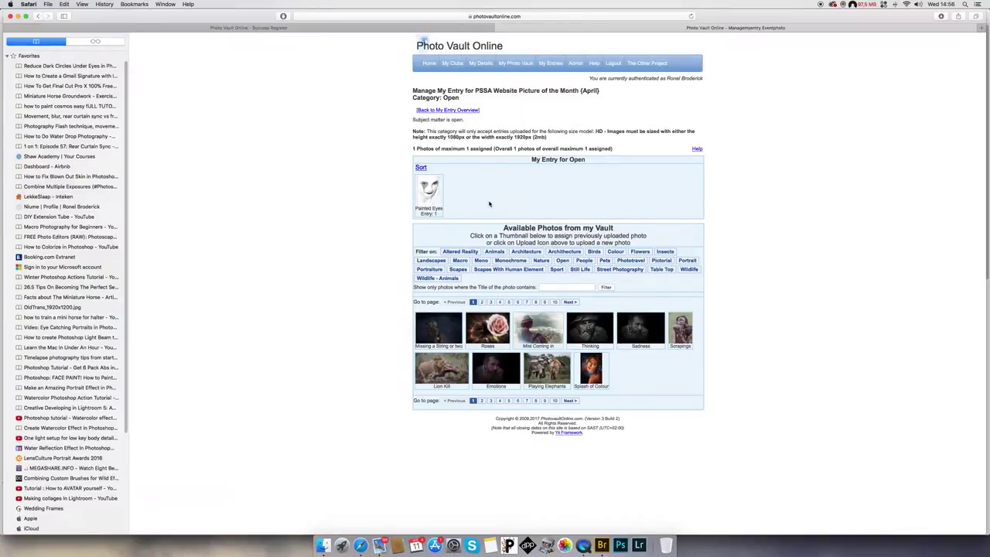
pyautogui.click(443, 111)
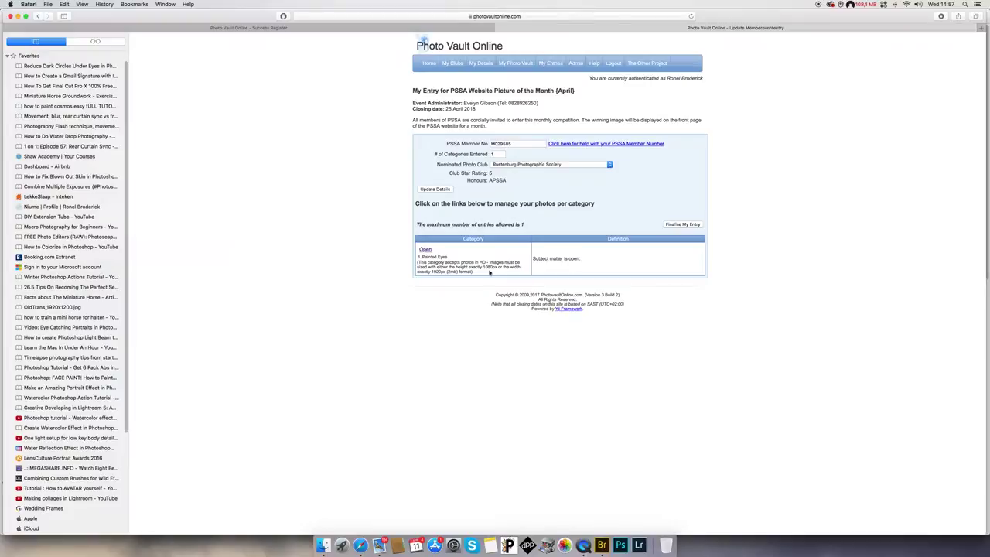
# Finalise the PSSA April entry and go to My Clubs
pyautogui.click(685, 225)
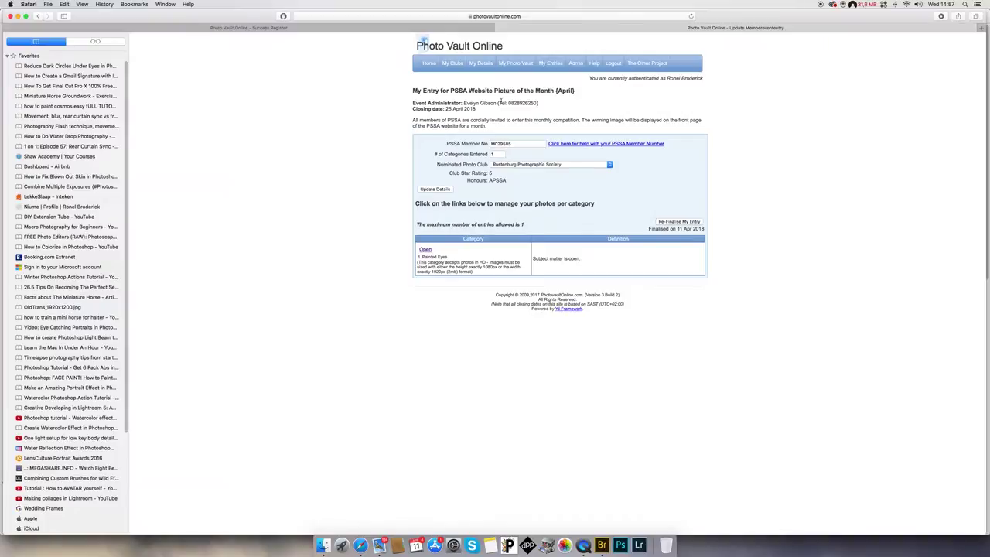
pyautogui.click(452, 64)
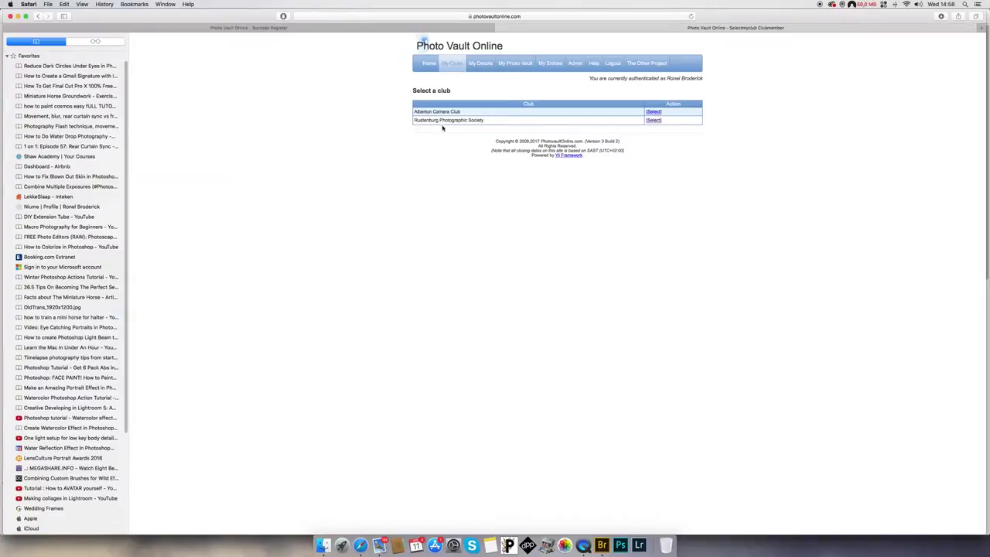
# Select Rustenburg Photographic Society and enter its Club Submissions - April 2018 event
pyautogui.click(655, 122)
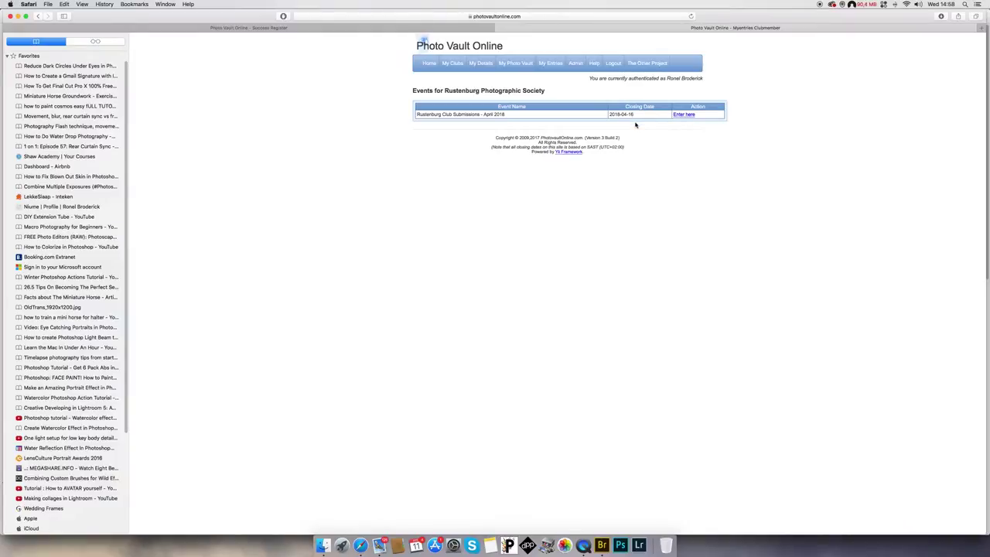
pyautogui.click(684, 115)
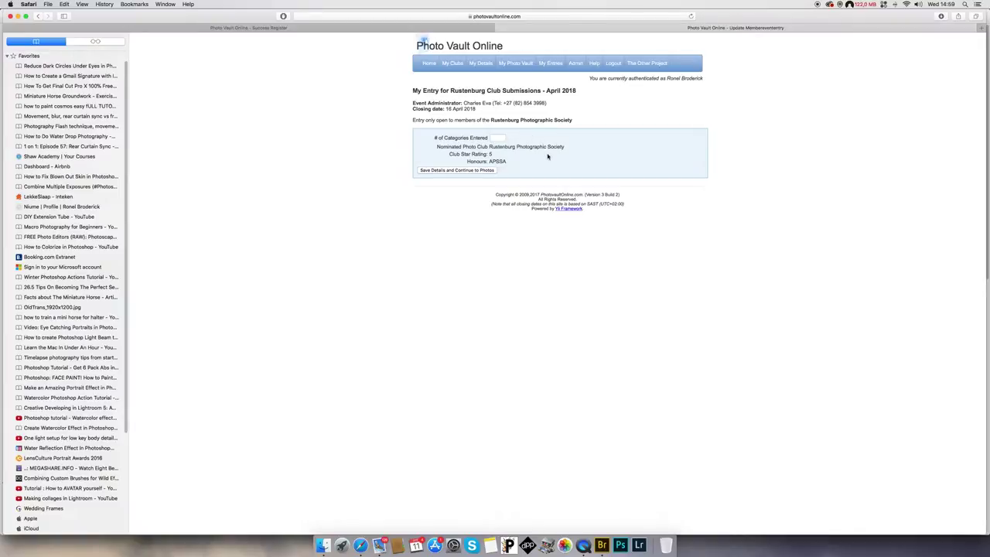
# Enter 1 as the number of categories, save the details, and open the Open category
pyautogui.click(502, 138)
pyautogui.write('1')
pyautogui.click(578, 155)
pyautogui.click(484, 172)
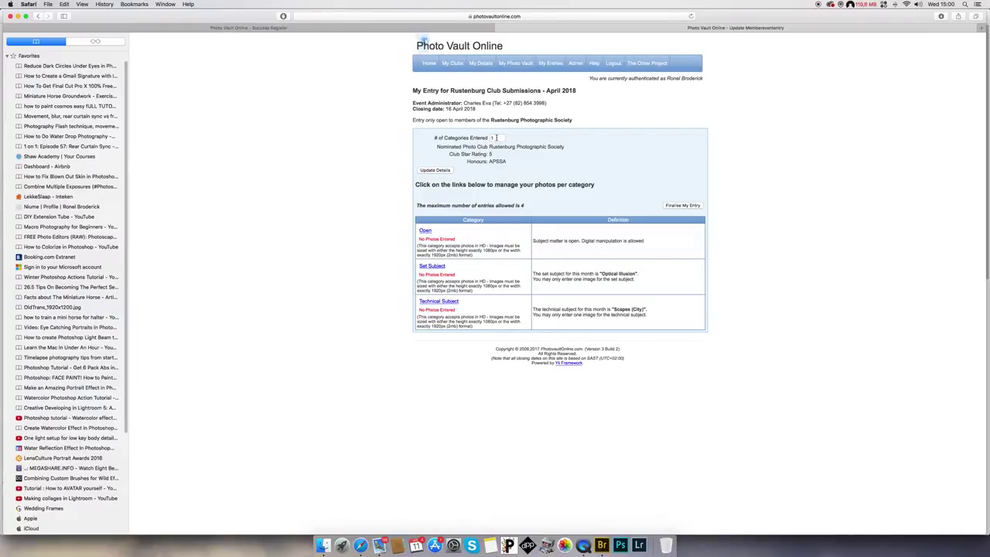
pyautogui.click(426, 233)
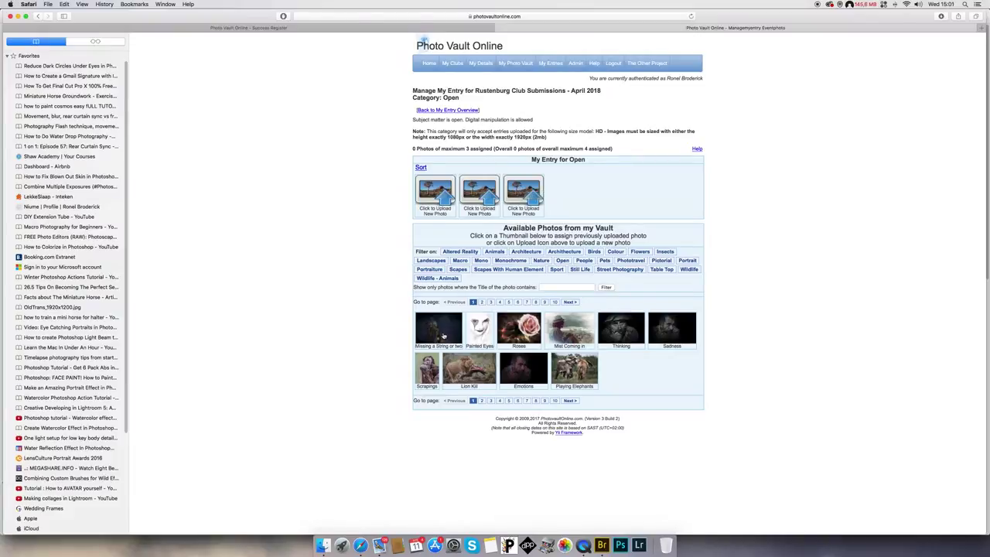
# Add Missing a String or two, Roses and Mist Coming in as Open entries 1 to 3
pyautogui.click(441, 334)
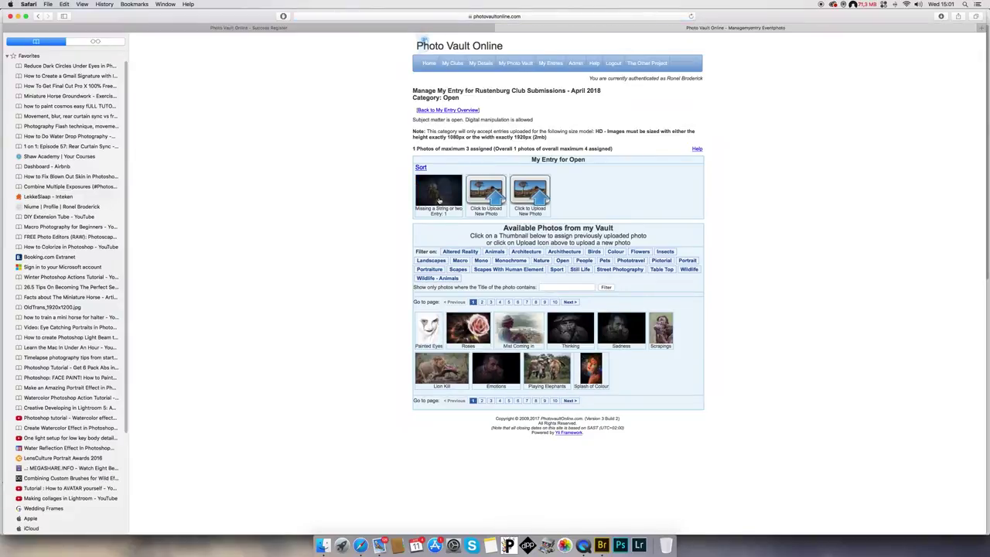
pyautogui.click(465, 334)
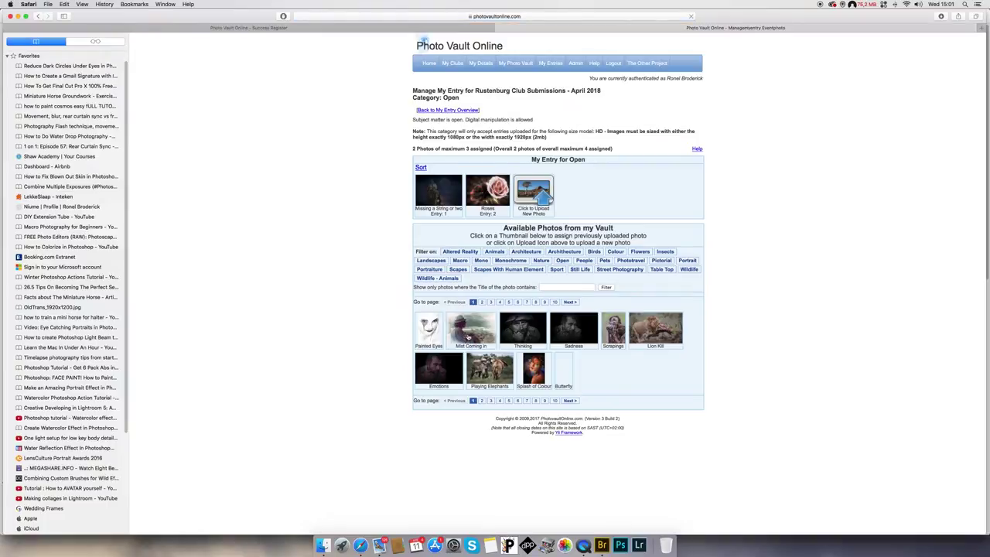
pyautogui.click(468, 334)
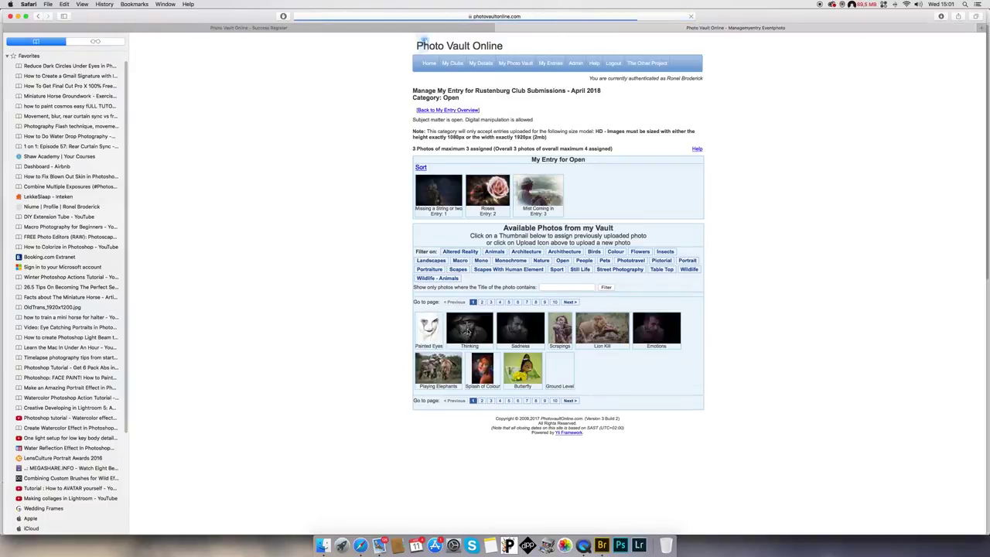
pyautogui.click(442, 110)
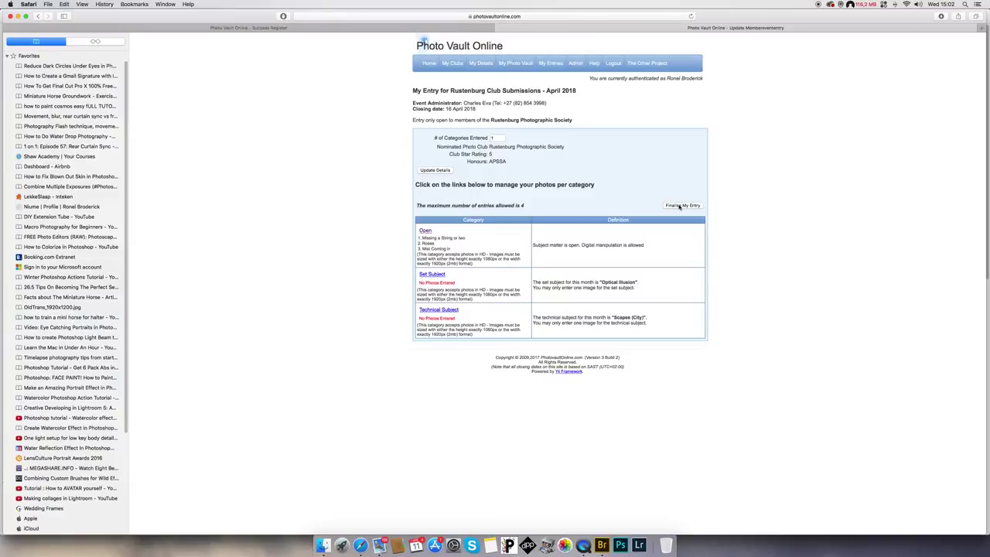
# Finalise the Rustenburg April entry and go back to My Photo Vault
pyautogui.click(680, 206)
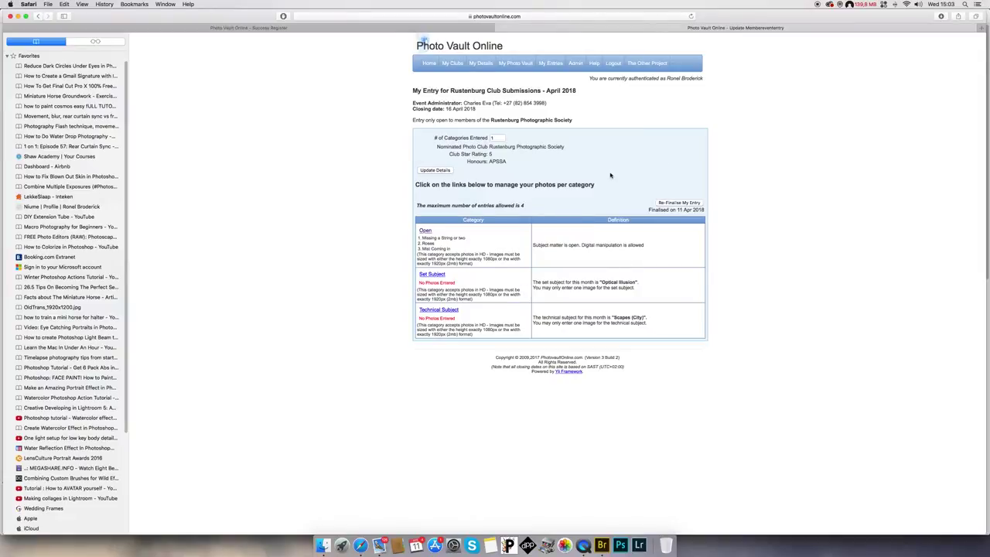
pyautogui.click(516, 64)
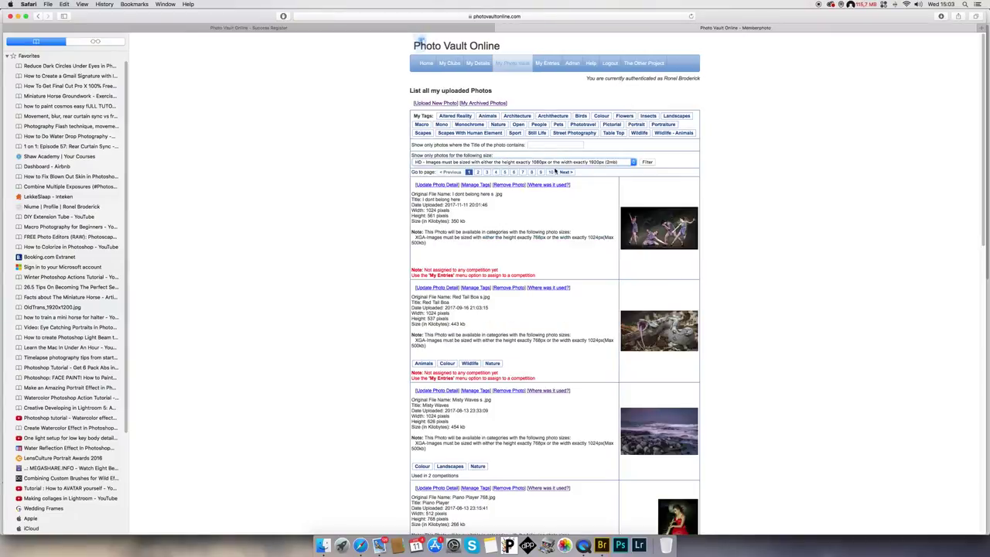
# Filter to HD photos, check which competition used Painted Eyes, then log out
pyautogui.click(647, 162)
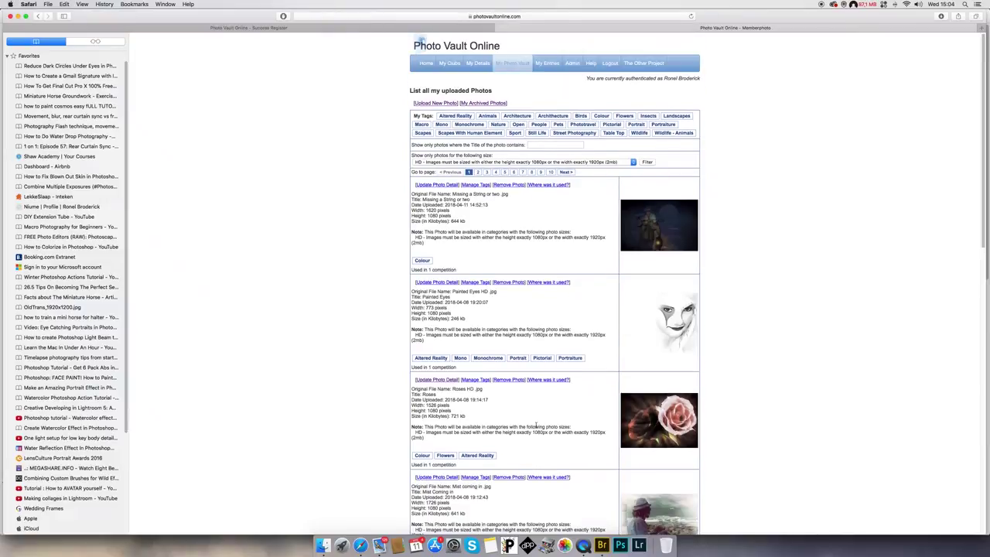
pyautogui.click(549, 281)
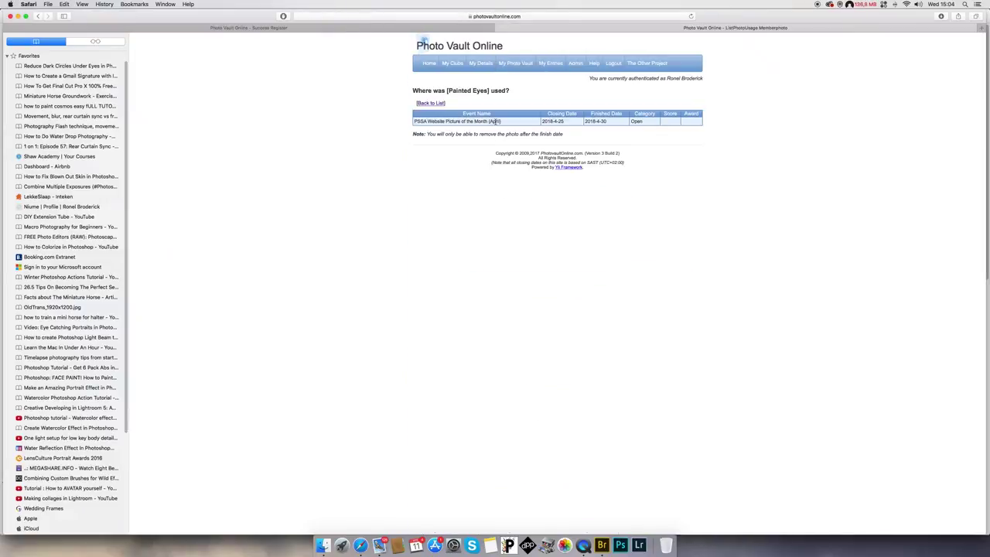
pyautogui.moveTo(547, 73)
pyautogui.click(423, 103)
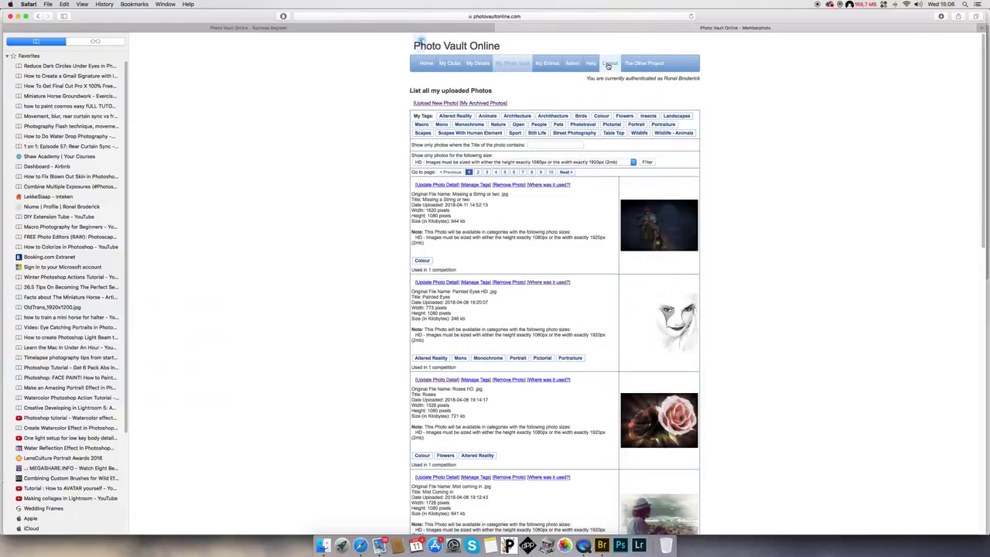
pyautogui.click(608, 66)
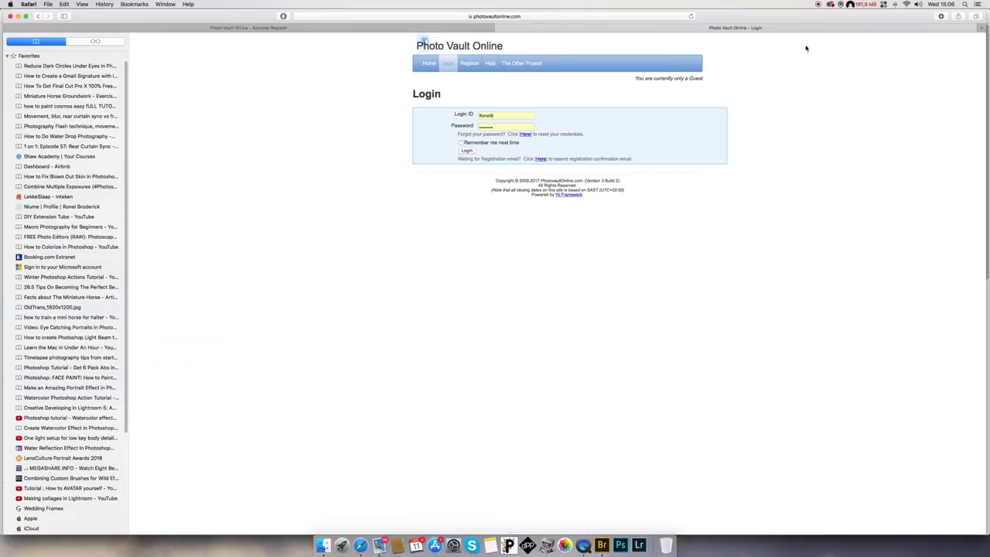